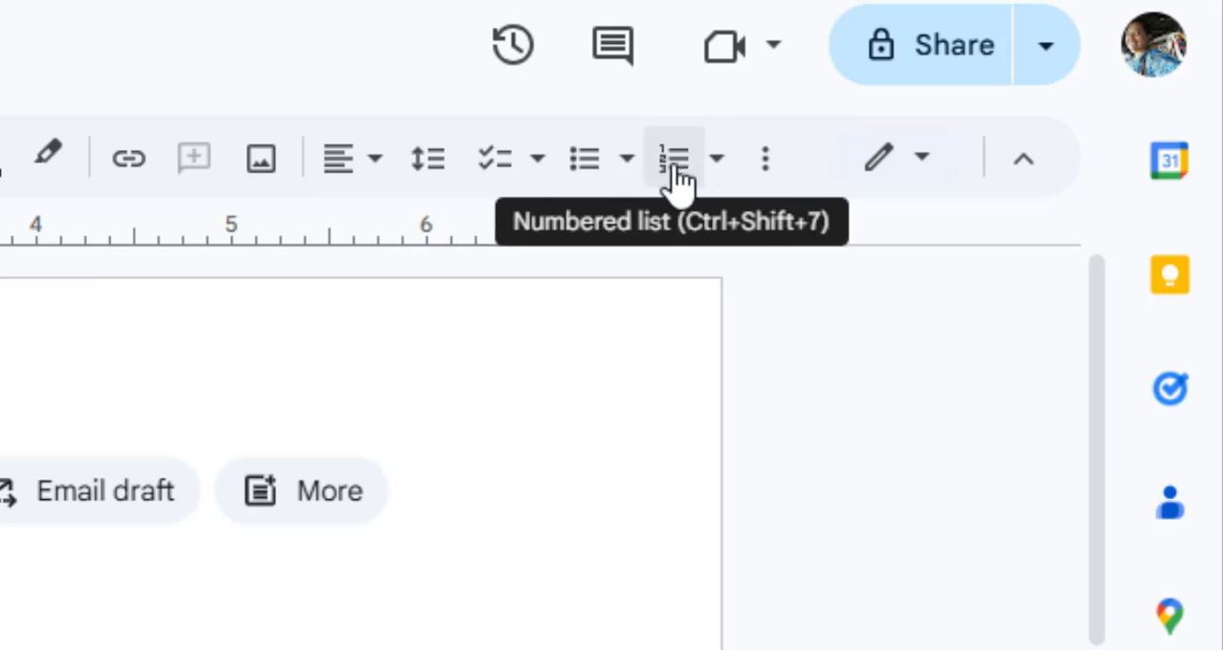
Step: Examine the preset styles available for numbered lists, bulleted lists and checklists
{"action": "left_click", "coordinate": [716, 160]}
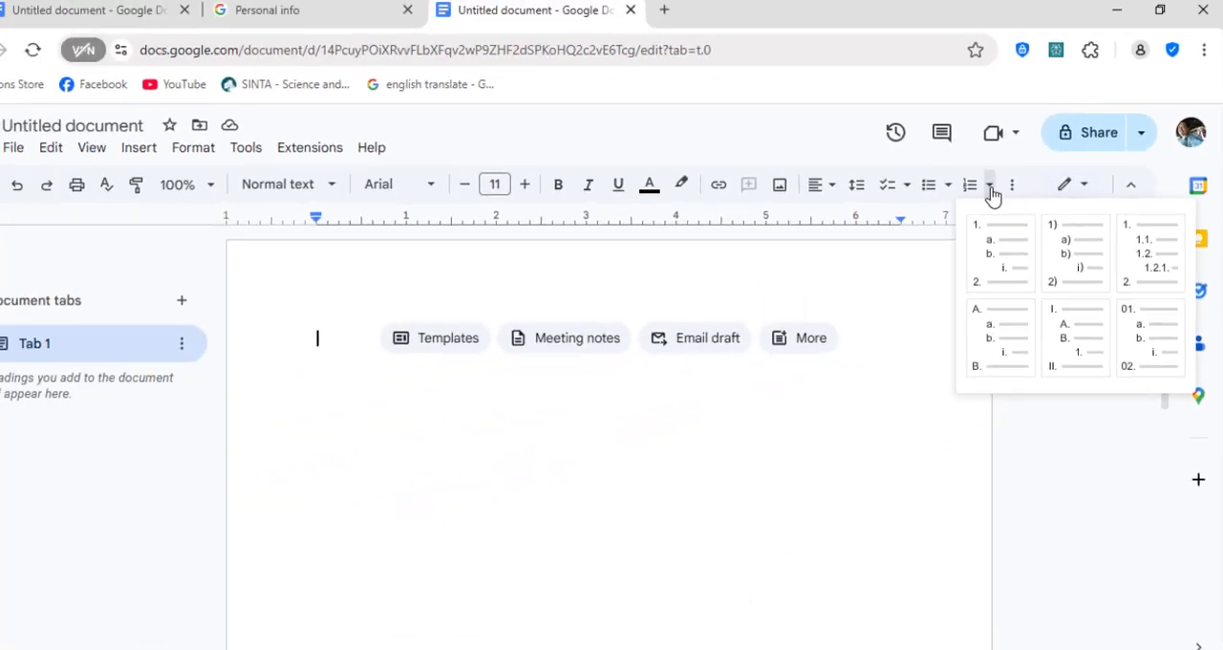
{"action": "left_click", "coordinate": [992, 191]}
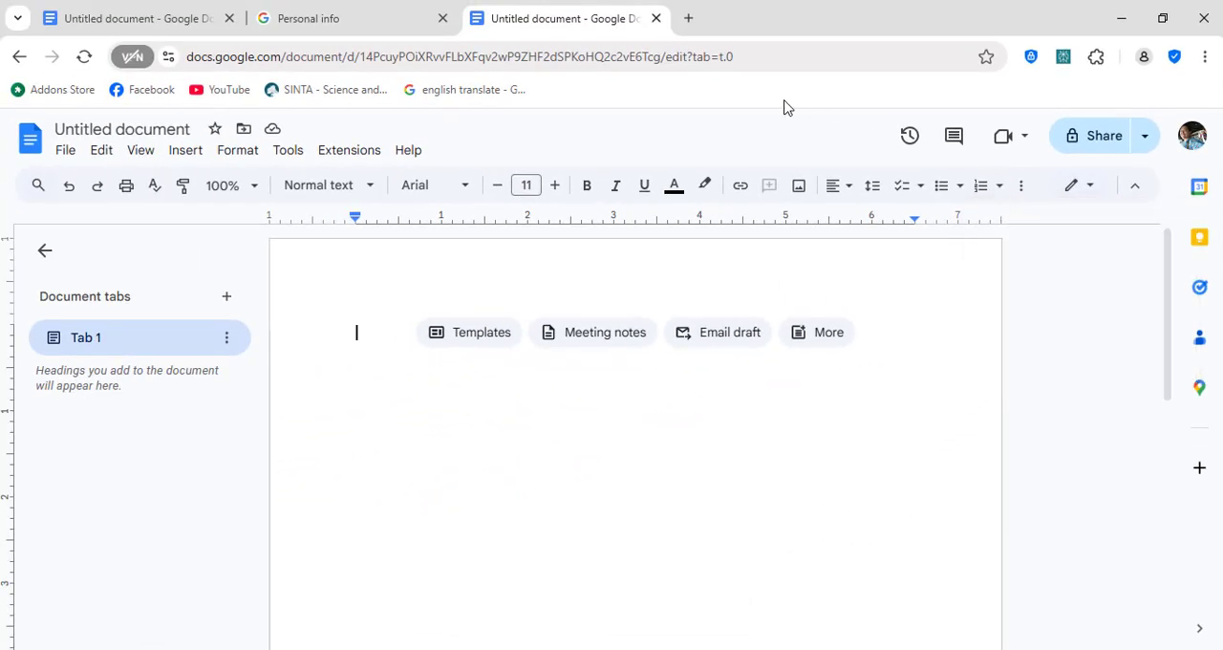
{"action": "left_click", "coordinate": [233, 155]}
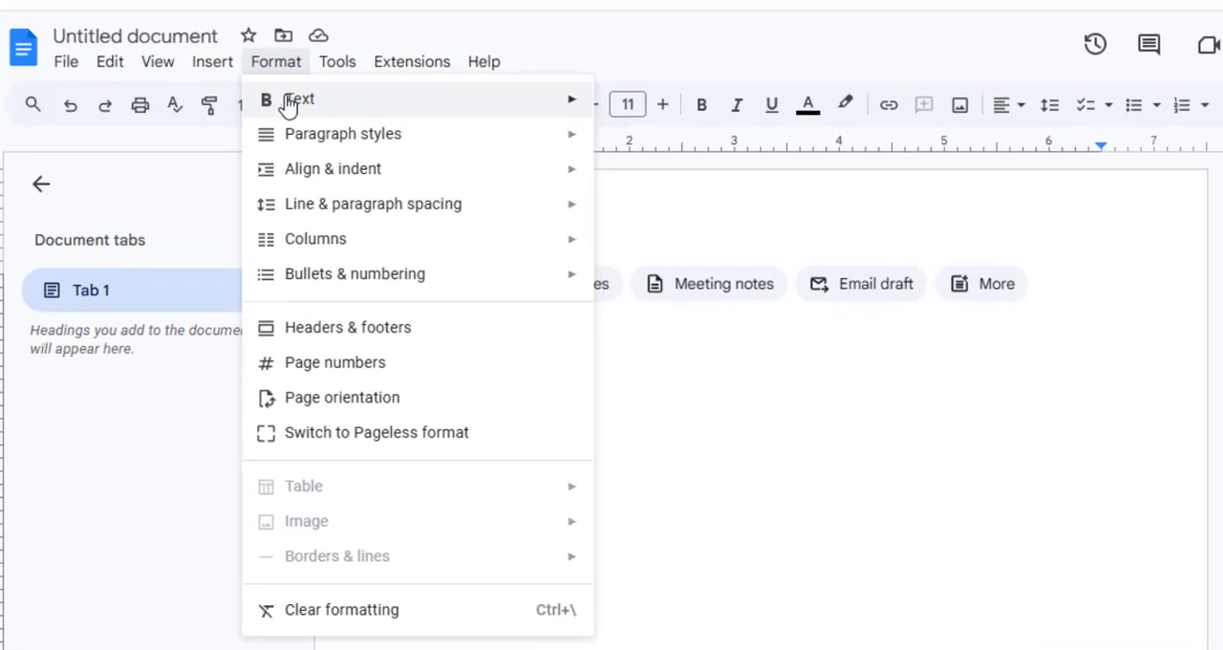
{"action": "mouse_move", "coordinate": [270, 250]}
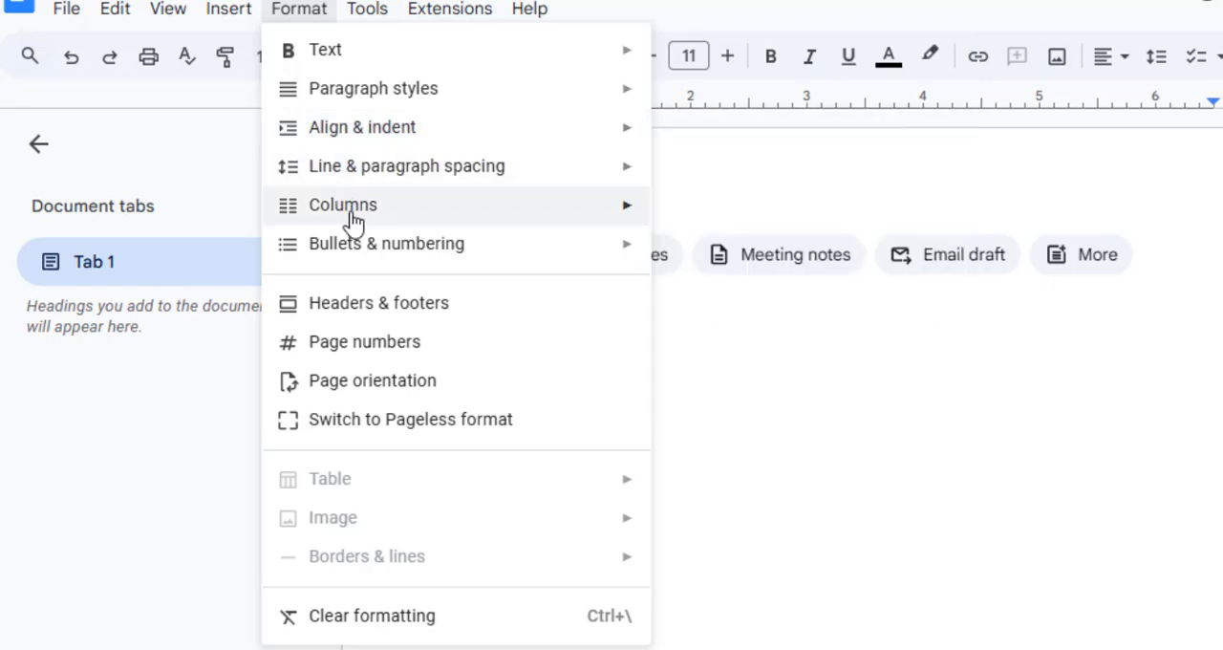
{"action": "mouse_move", "coordinate": [351, 253]}
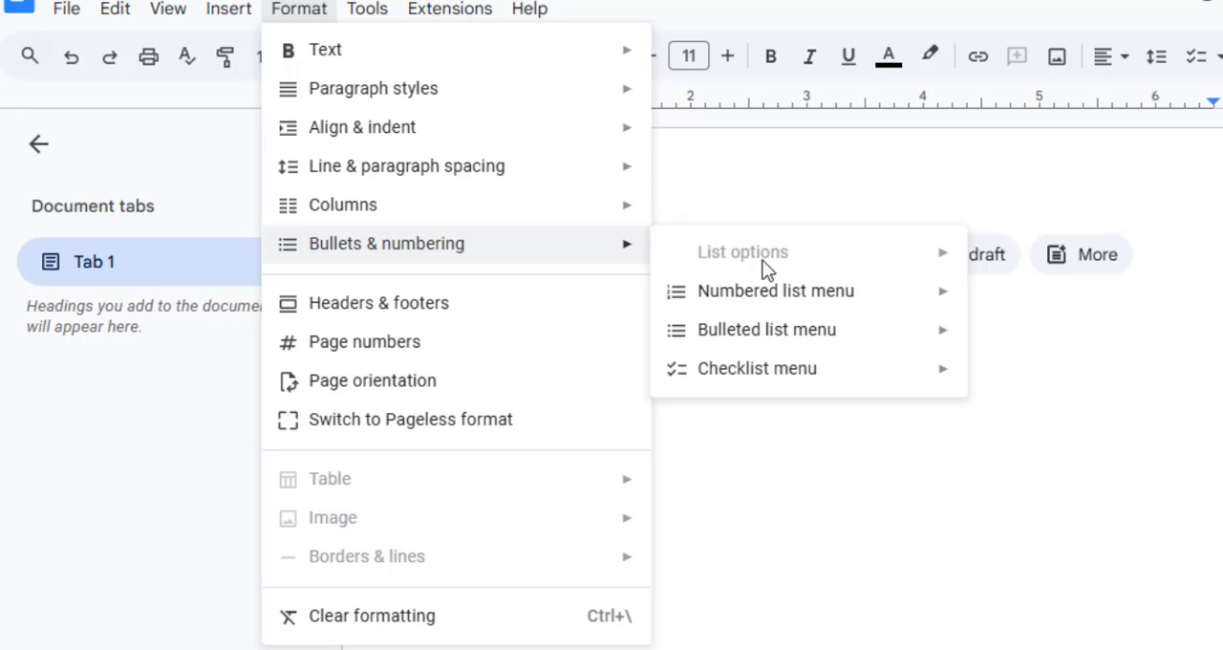
{"action": "mouse_move", "coordinate": [813, 296]}
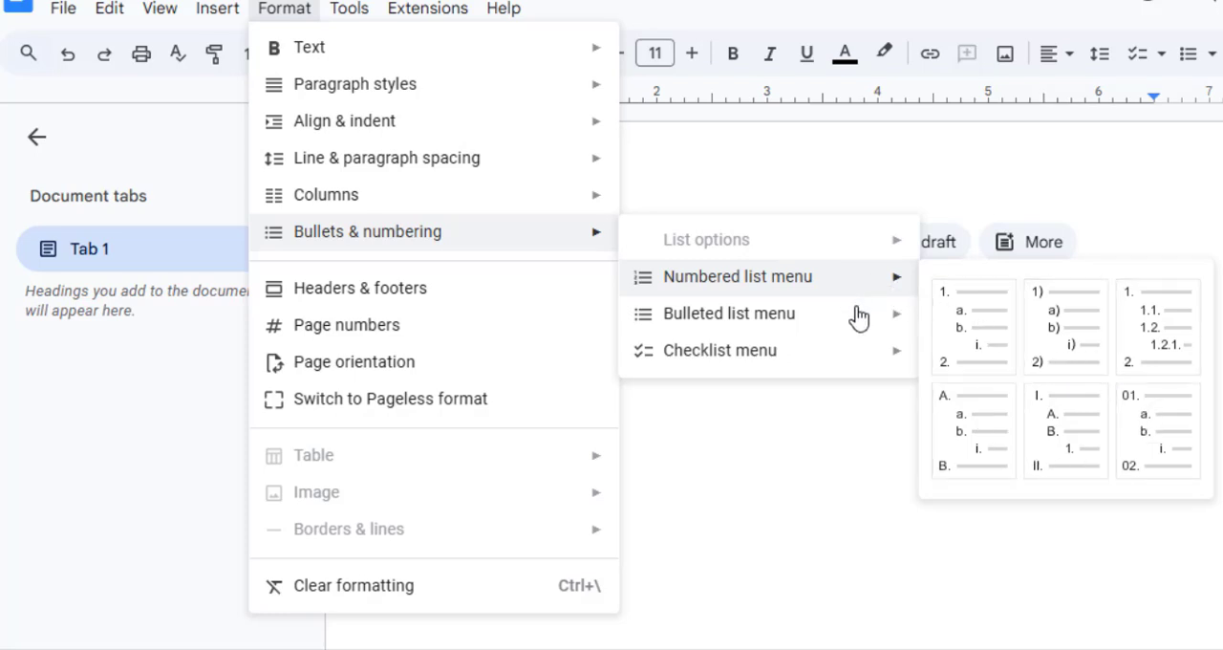
{"action": "mouse_move", "coordinate": [857, 322]}
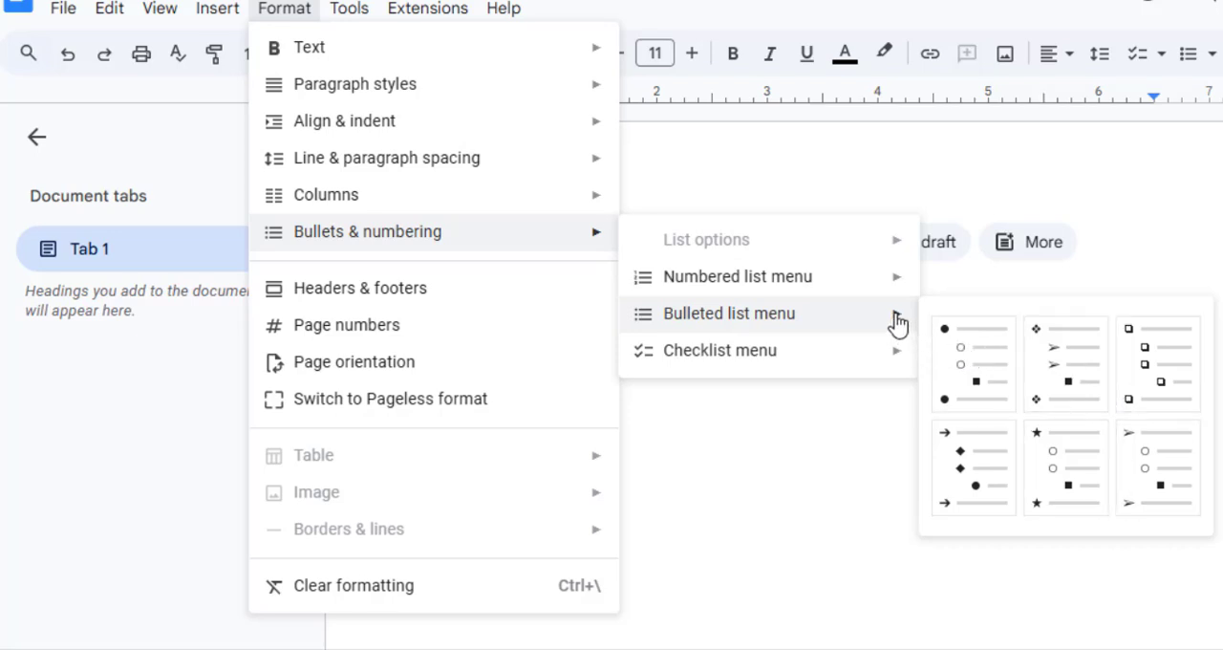
{"action": "mouse_move", "coordinate": [898, 366]}
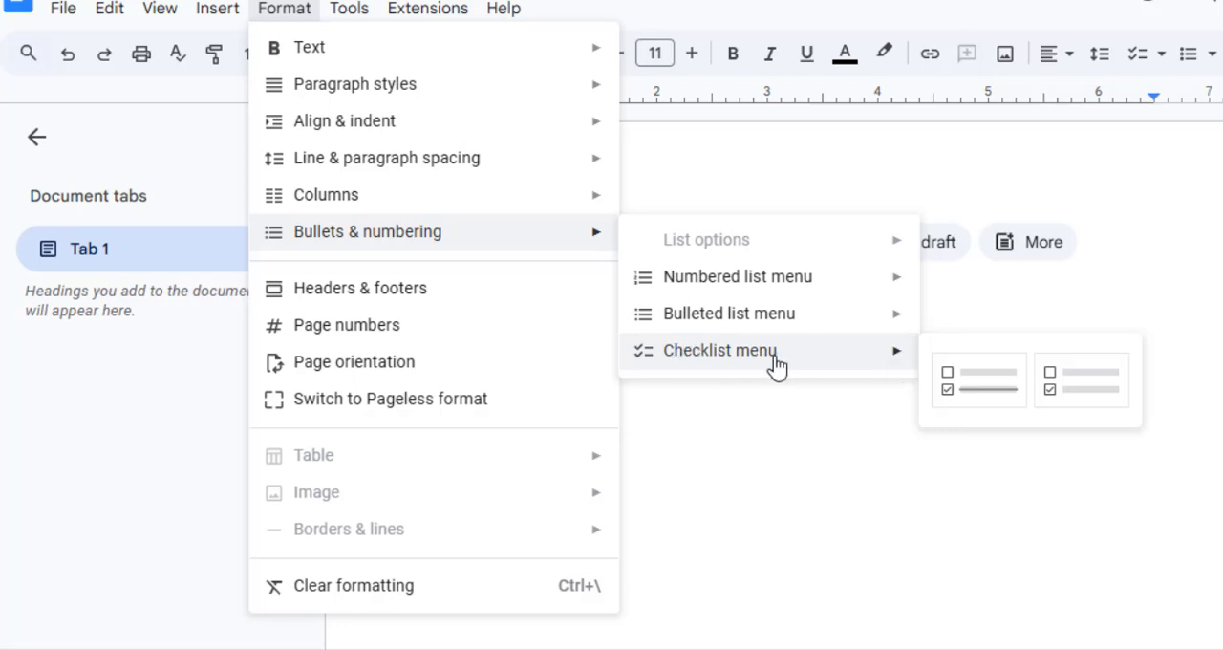
{"action": "left_click", "coordinate": [733, 159]}
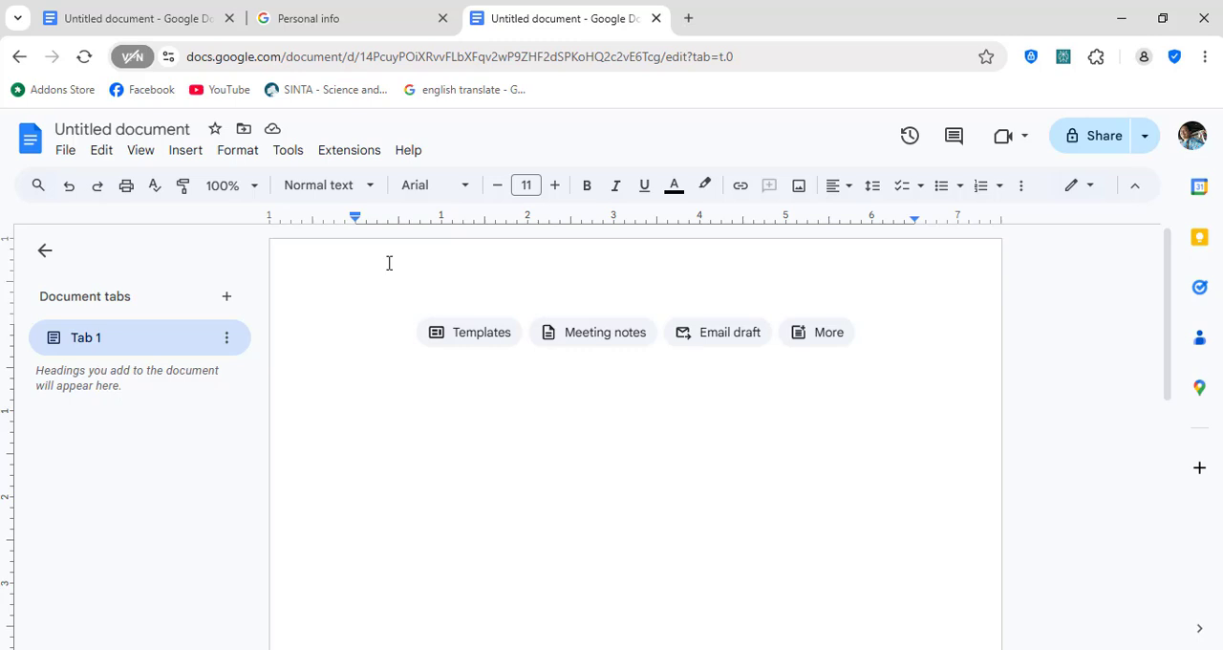
Step: Enter the introductory line "Jenis-jenis transportasi :" in the blank document and start a new line below it
{"action": "type", "text": "Jenis-"}
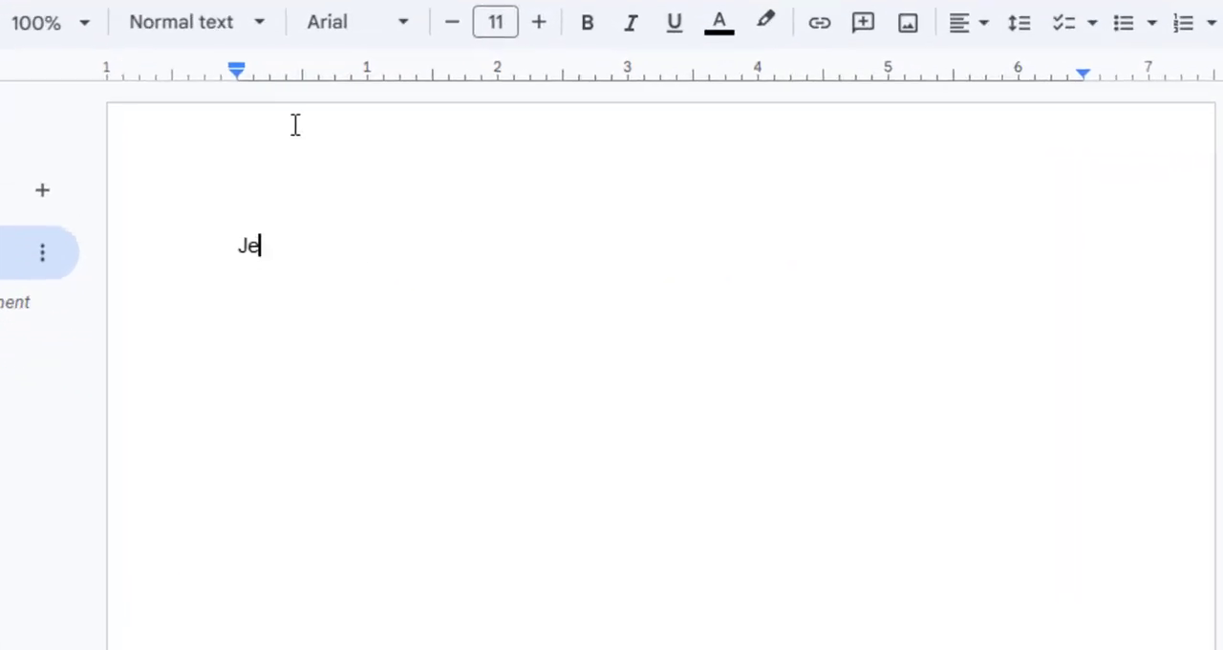
{"action": "type", "text": "jen"}
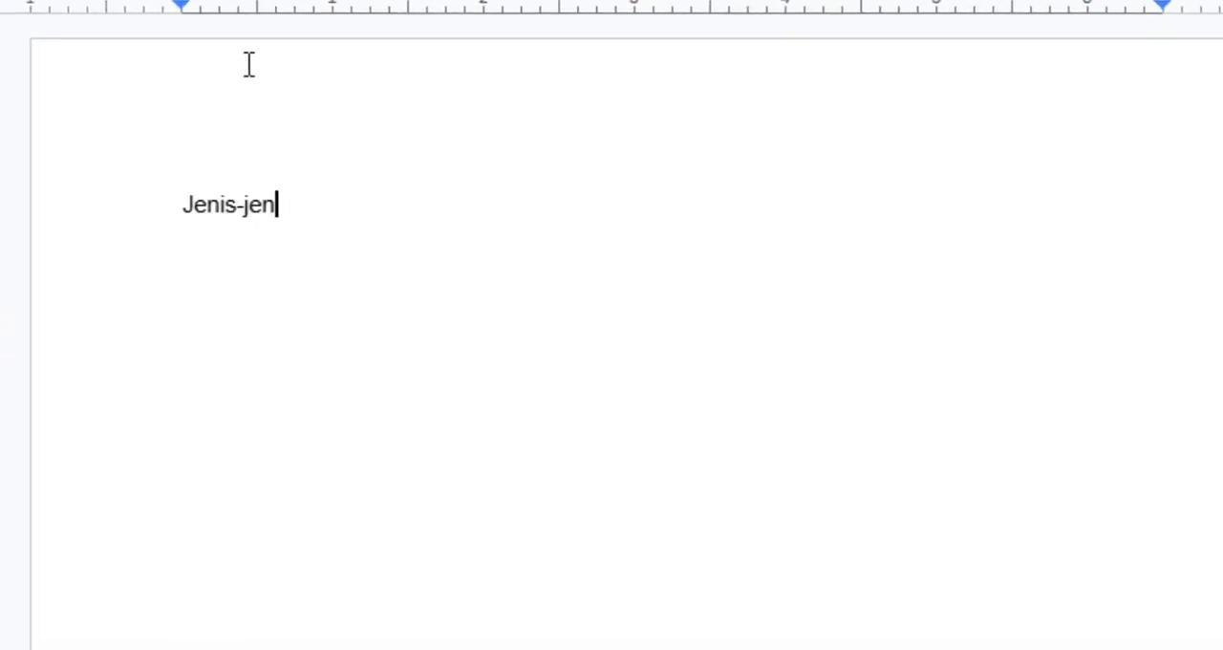
{"action": "type", "text": "is transportasi "}
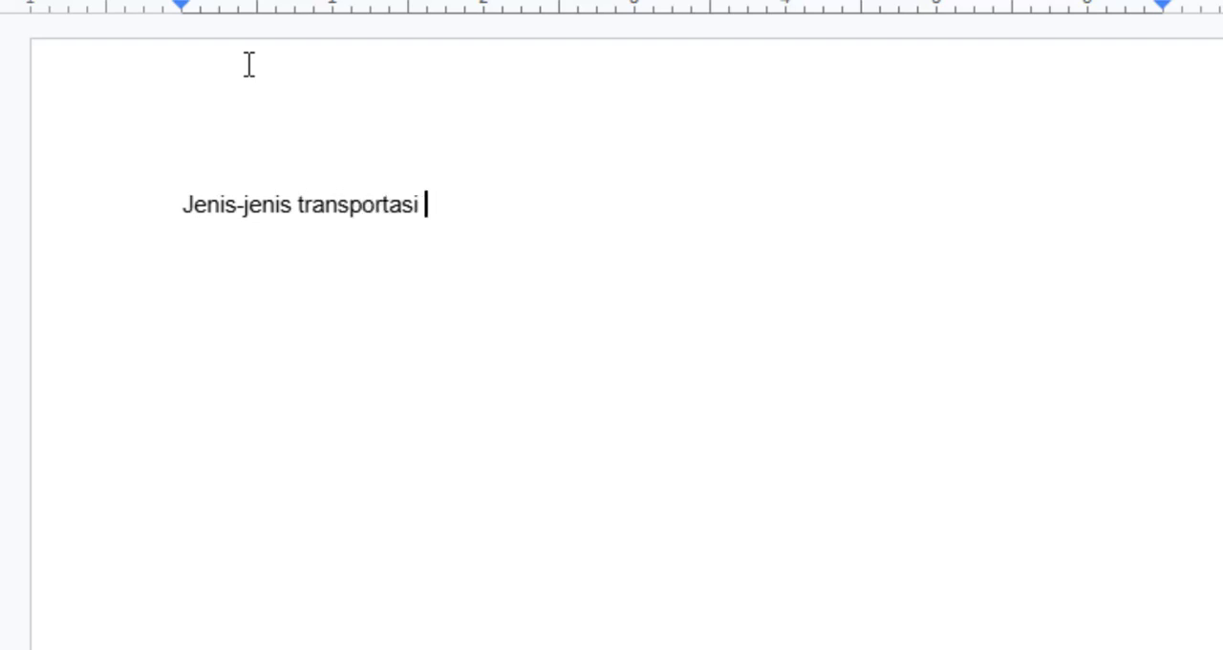
{"action": "type", "text": ":"}
{"action": "key", "text": "Return"}
Step: Create a numbered list under the introductory line with the items "Transportasi Udara", "Transportasi Air" and "Transportasi Darat"
{"action": "type", "text": "1."}
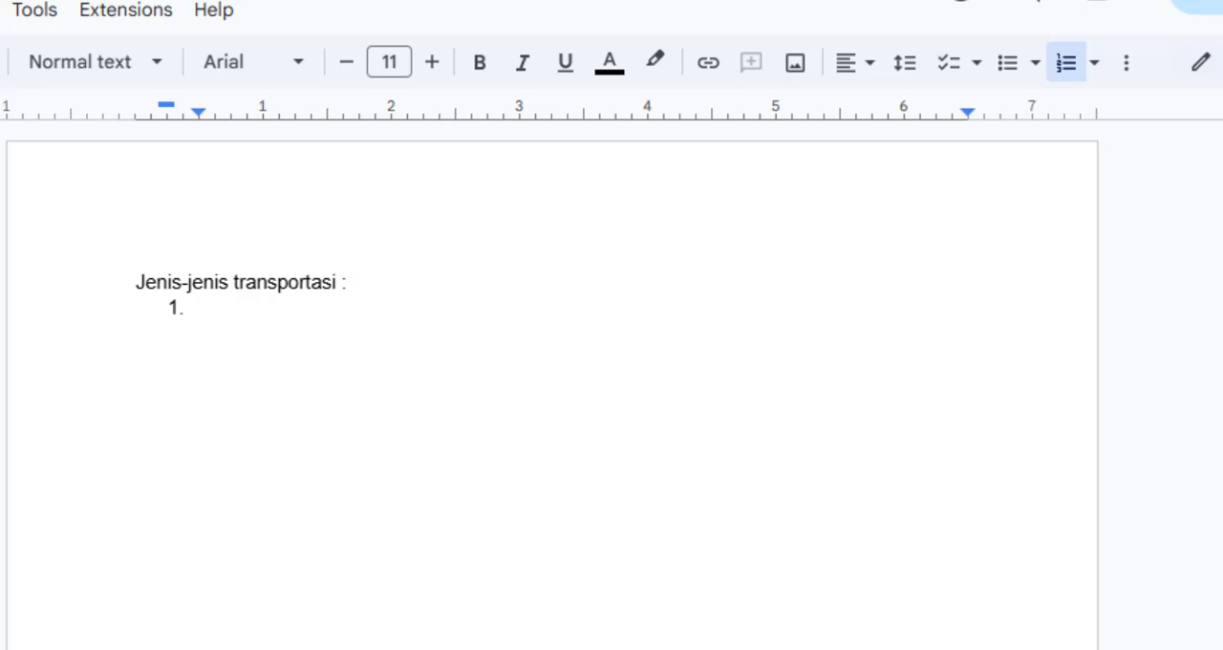
{"action": "type", "text": "Transpo"}
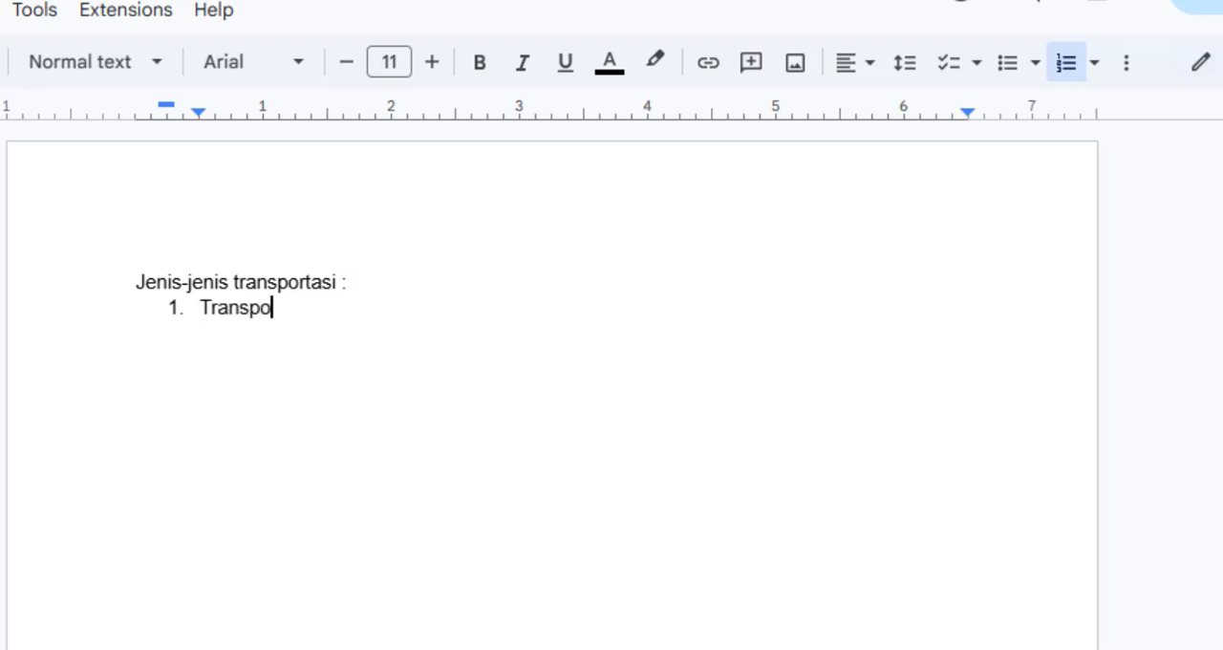
{"action": "type", "text": "rtasi Udara"}
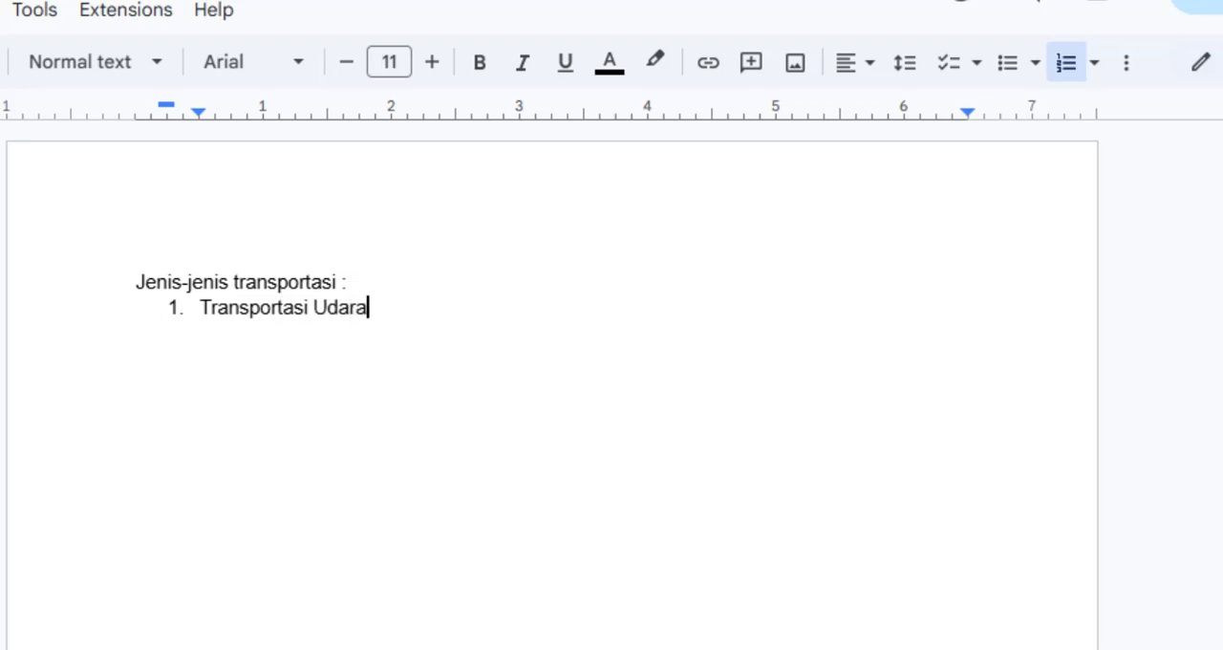
{"action": "key", "text": "Return"}
{"action": "type", "text": "Transpo"}
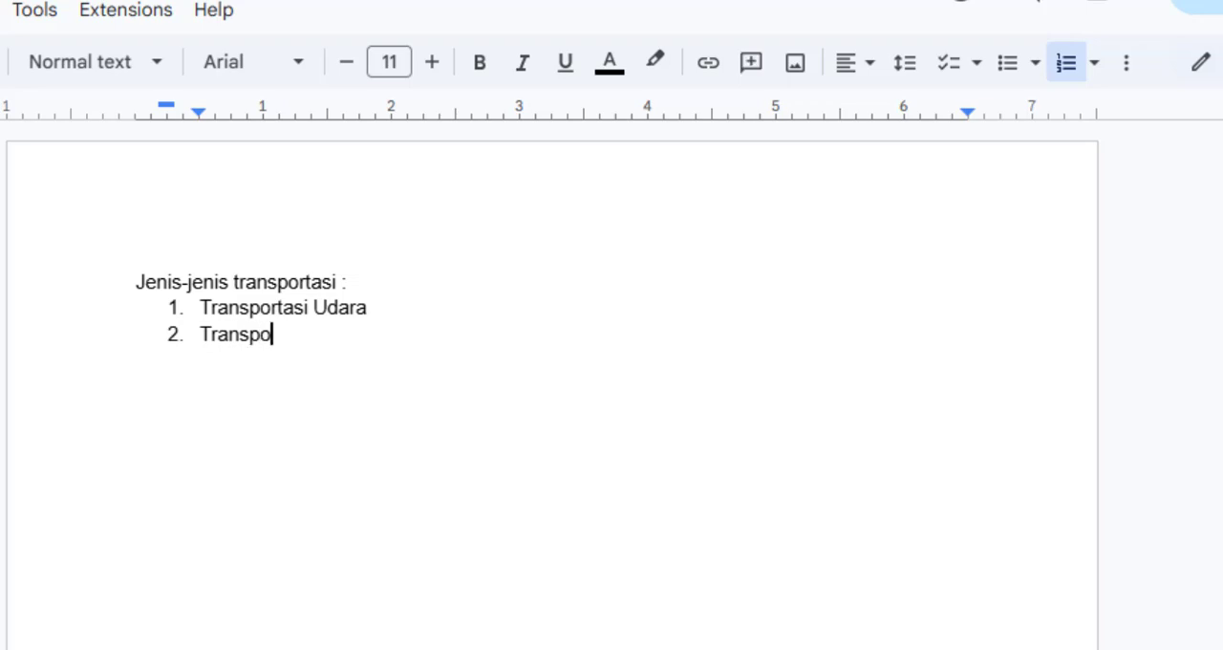
{"action": "type", "text": "rtasi Air"}
{"action": "key", "text": "Return"}
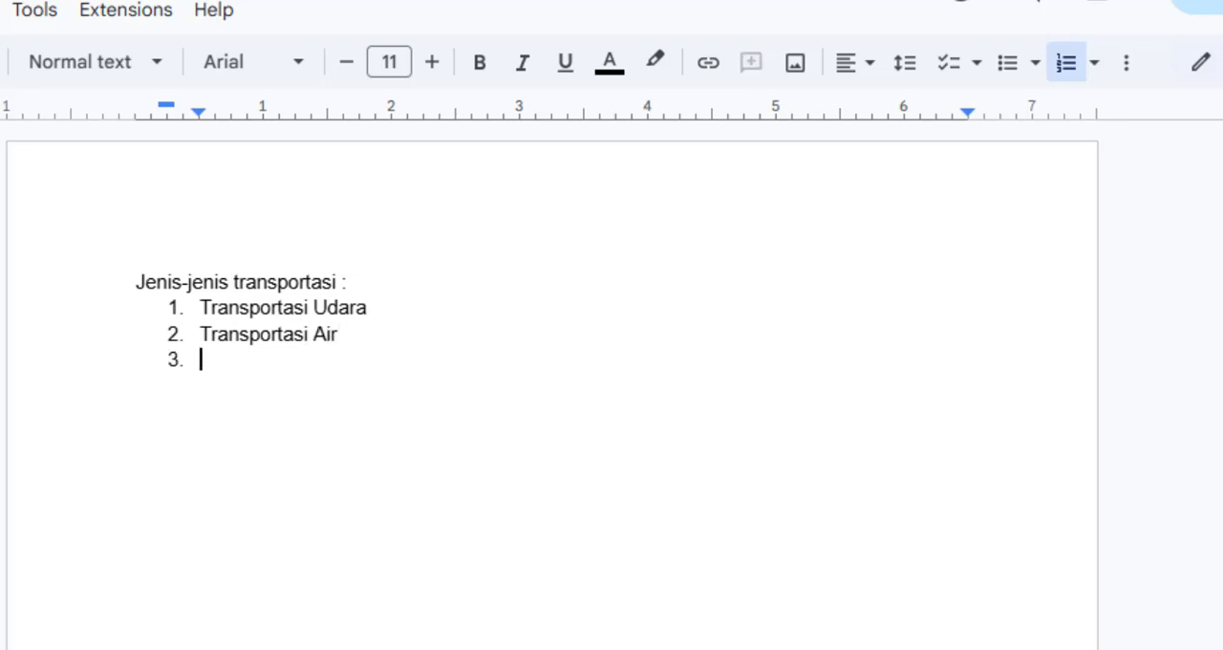
{"action": "type", "text": "Tran"}
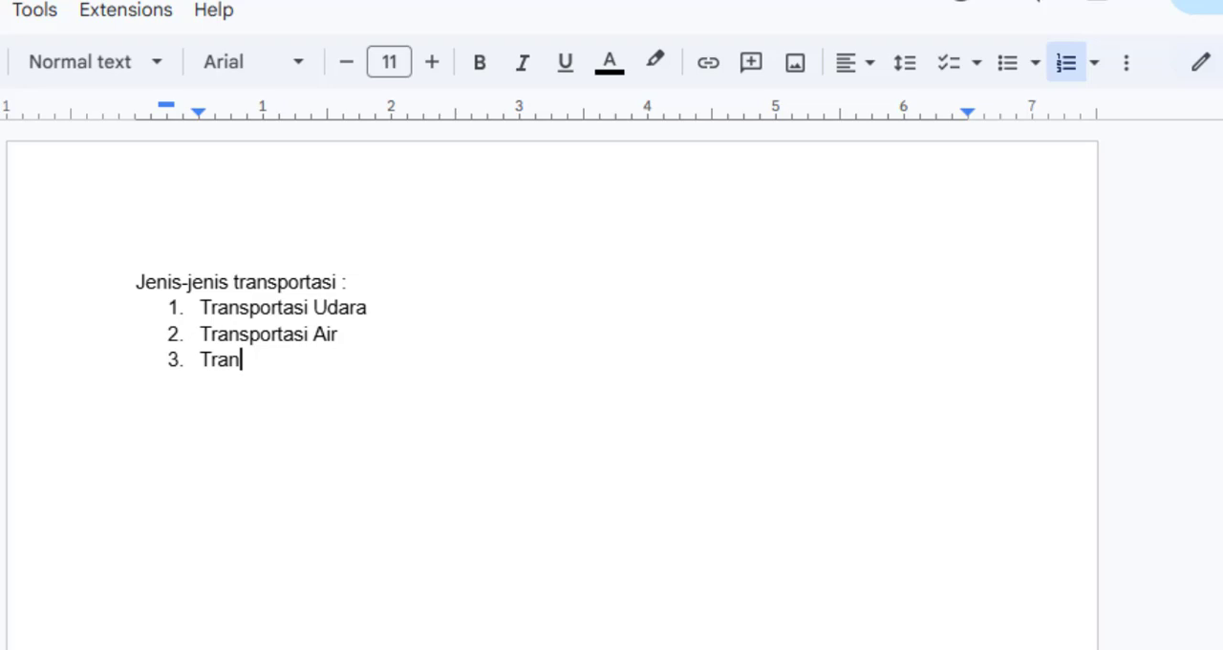
{"action": "type", "text": "sportasi"}
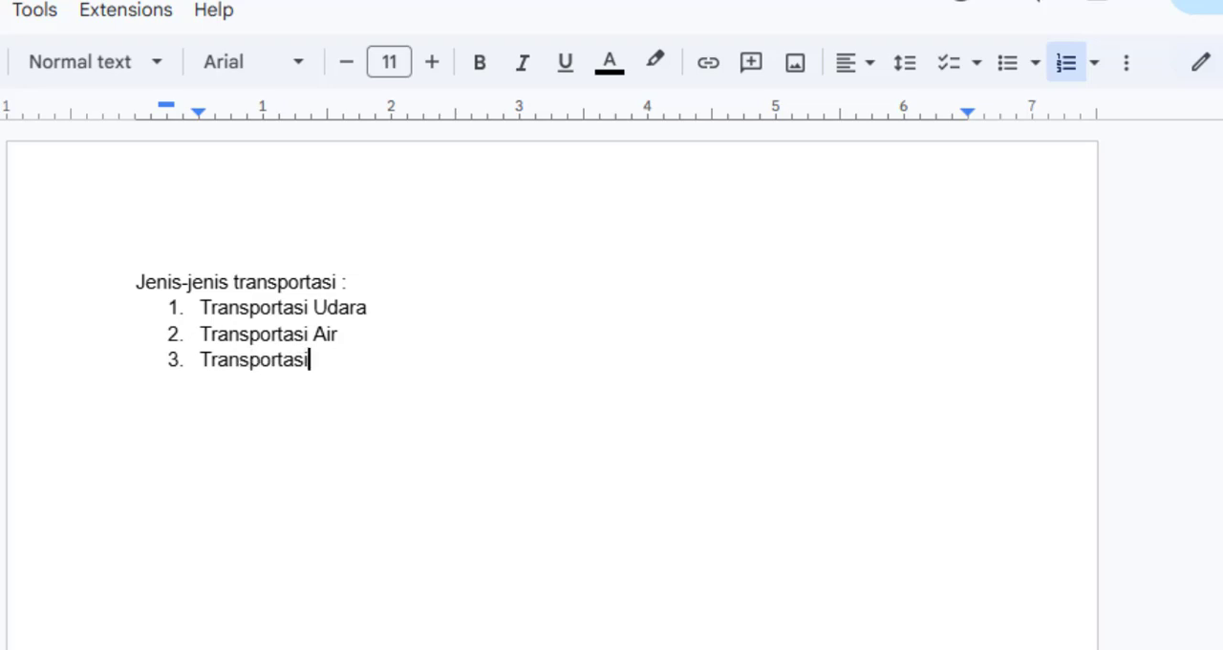
{"action": "type", "text": " Darat"}
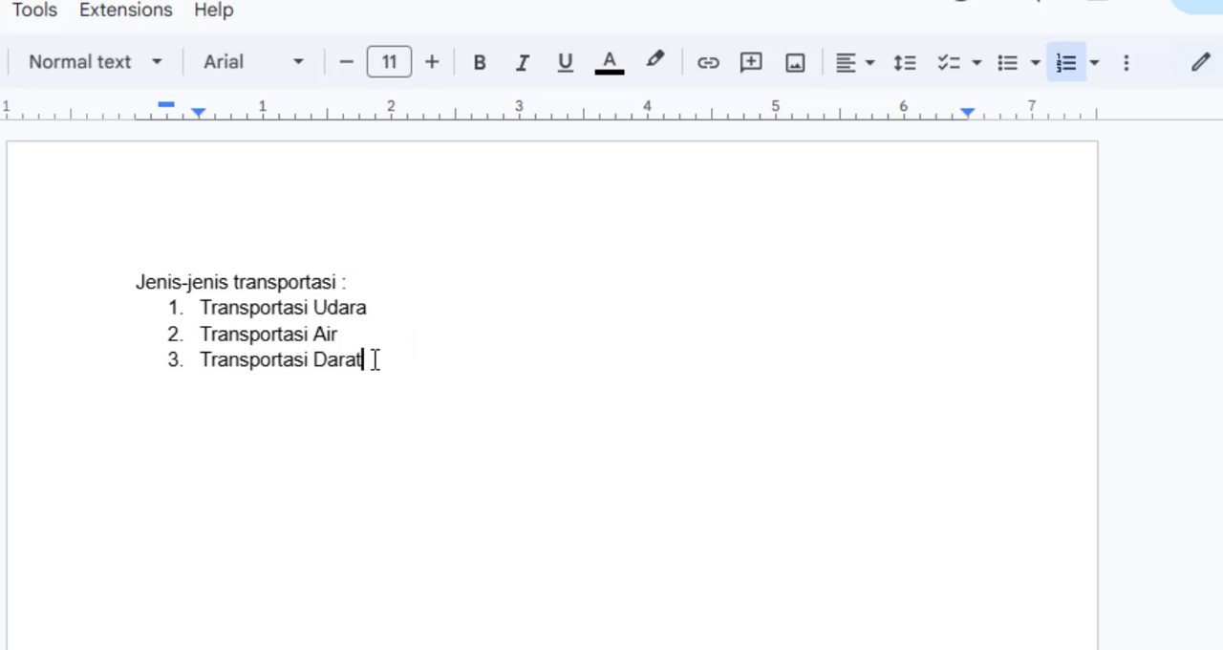
Step: Apply the multilevel 1., 1.1., 1.2.1. numbering style to the three transport items
{"action": "left_click_drag", "start_coordinate": [375, 360], "coordinate": [201, 316]}
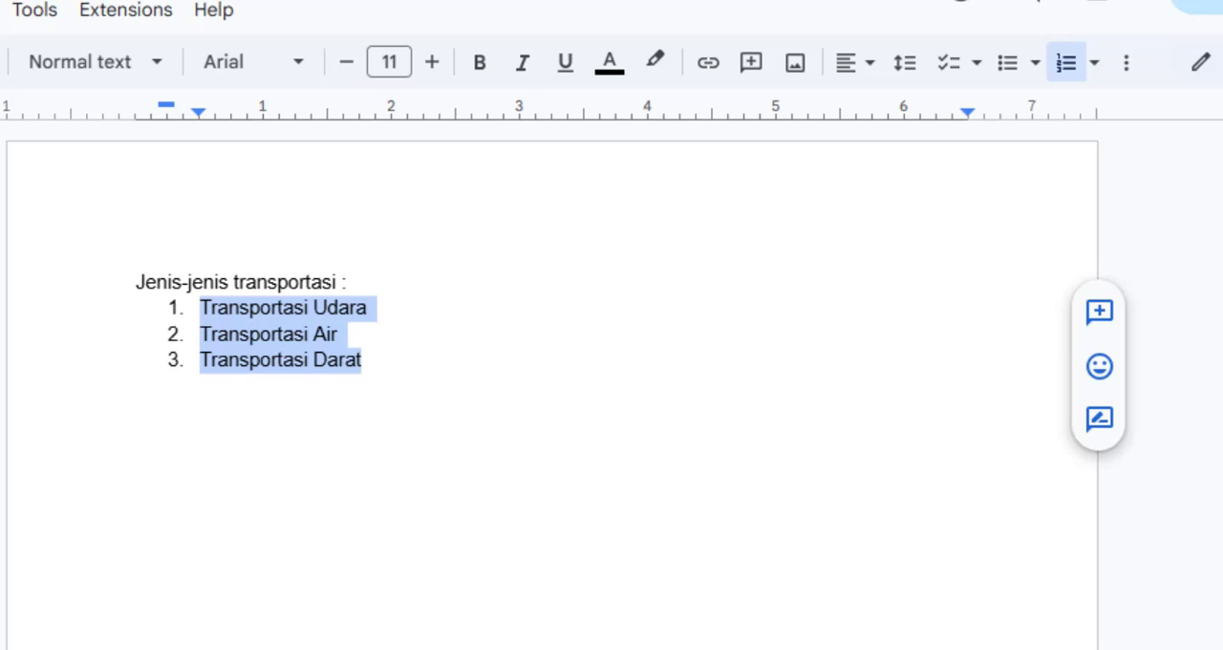
{"action": "left_click", "coordinate": [1095, 65]}
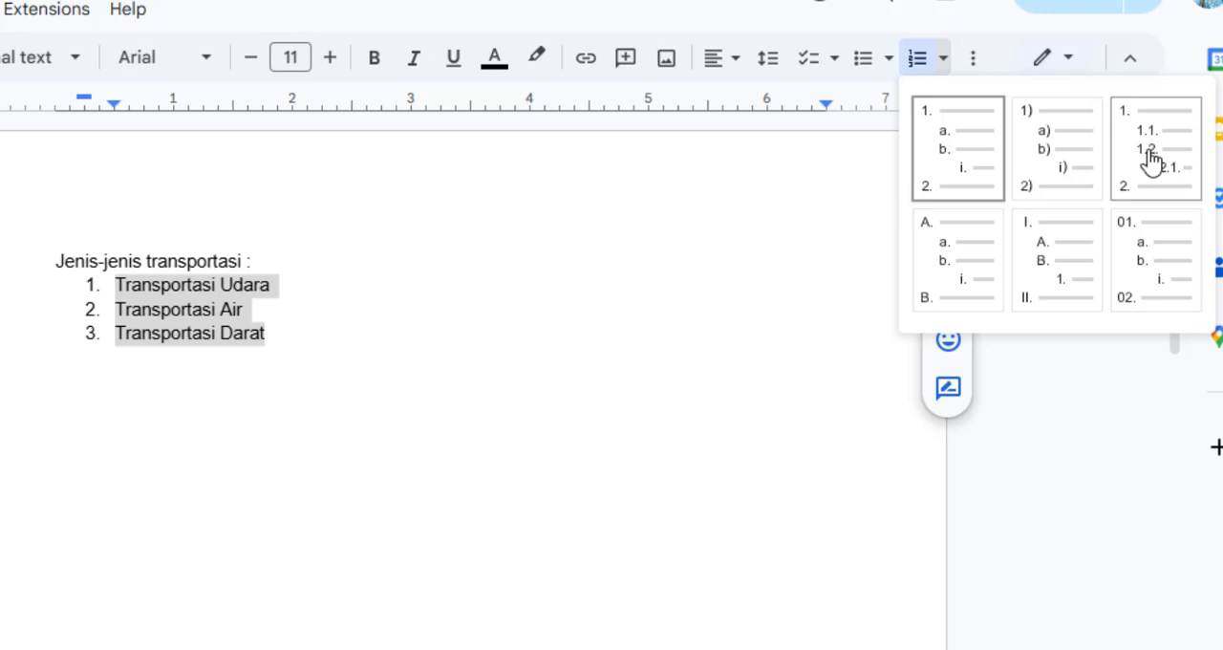
{"action": "left_click", "coordinate": [1152, 162]}
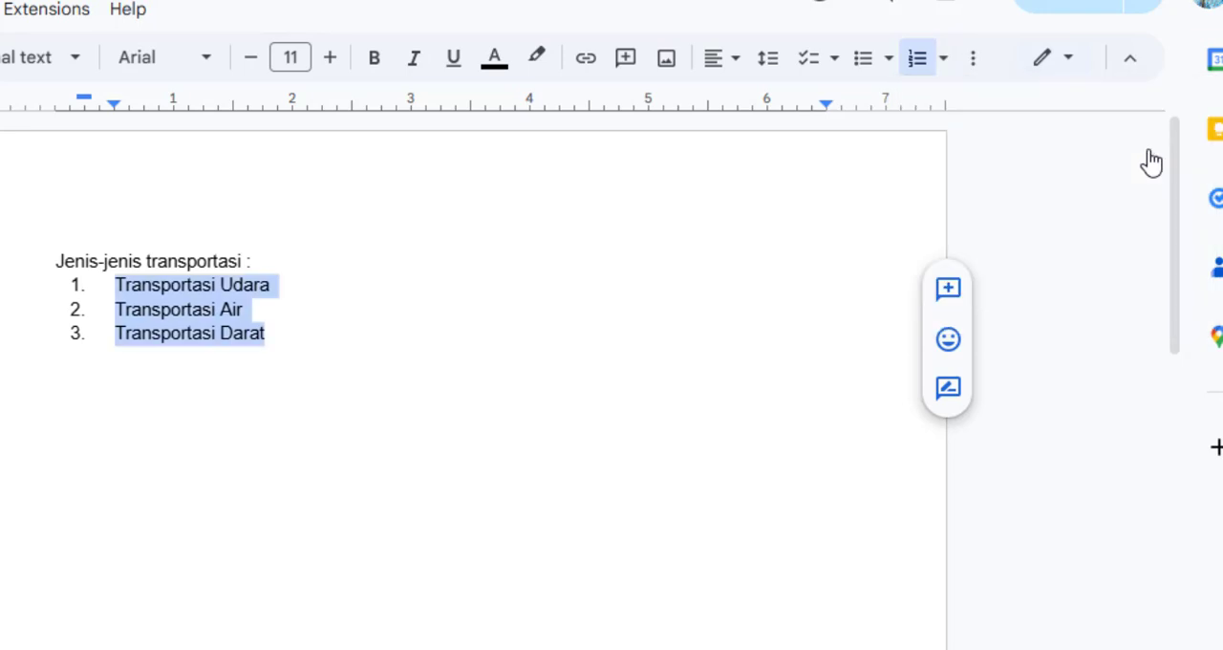
Step: Reduce the indents of the three list items so the numbers align with the left margin and the text starts at about 0.25 inch
{"action": "left_click", "coordinate": [254, 284]}
{"action": "left_click_drag", "start_coordinate": [264, 333], "coordinate": [90, 290]}
{"action": "mouse_move", "coordinate": [83, 100]}
{"action": "left_mouse_down"}
{"action": "mouse_move", "coordinate": [109, 104]}
{"action": "mouse_move", "coordinate": [77, 104]}
{"action": "left_mouse_up"}
{"action": "left_click", "coordinate": [99, 97]}
{"action": "left_click", "coordinate": [245, 332]}
Step: Add the second-level items "Pesawat" and "Helikopter" under "Transportasi Udara"
{"action": "left_click", "coordinate": [244, 284]}
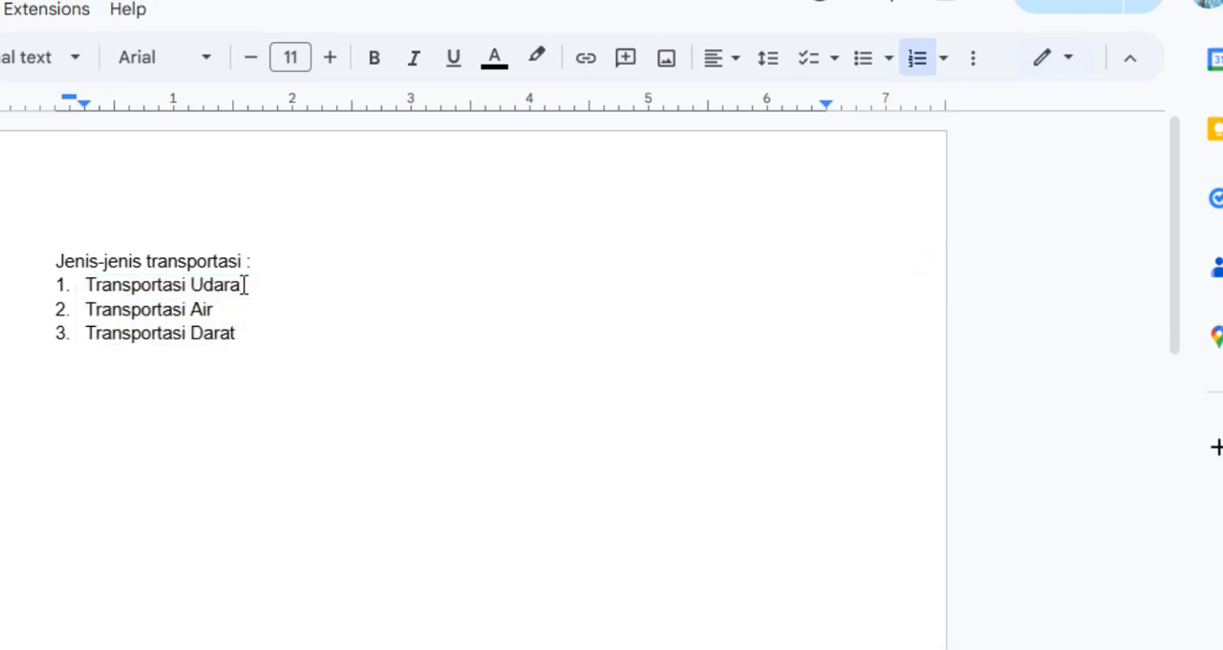
{"action": "key", "text": "Return"}
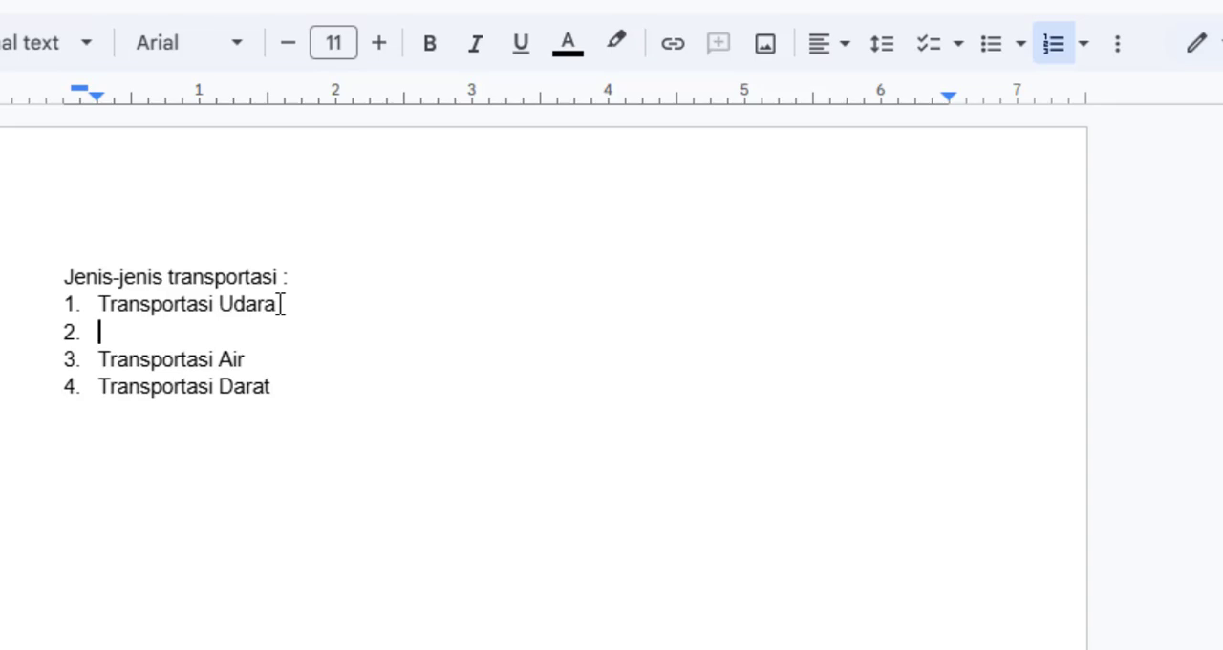
{"action": "key", "text": "Tab"}
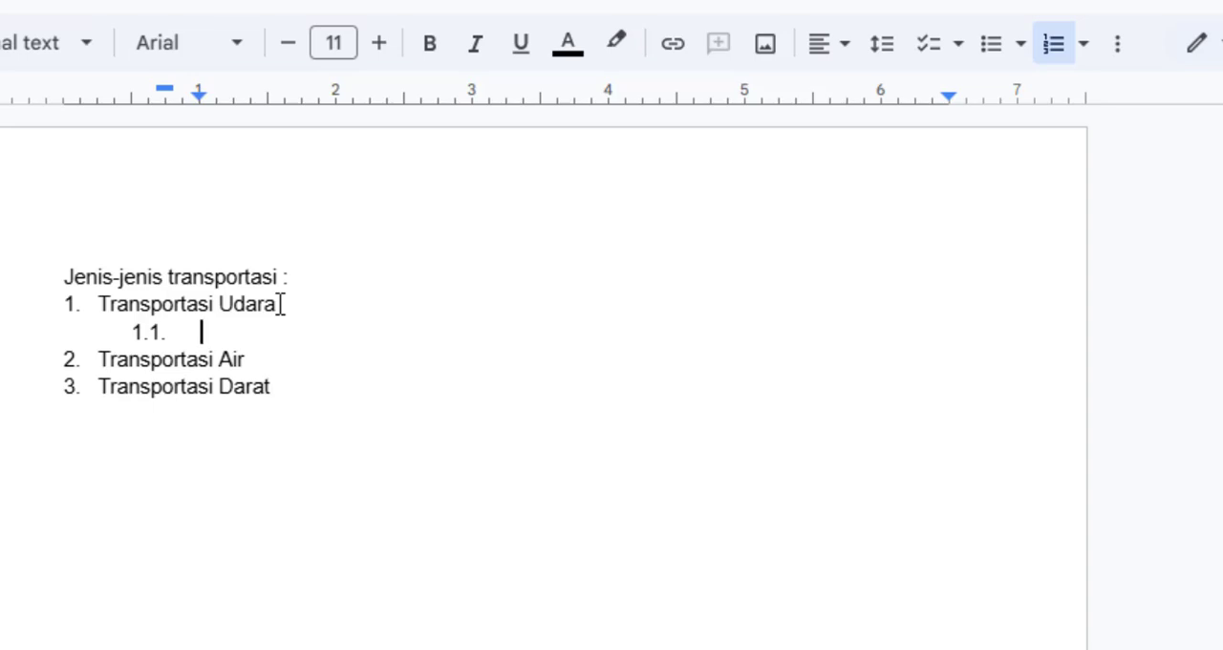
{"action": "type", "text": "Pesawat"}
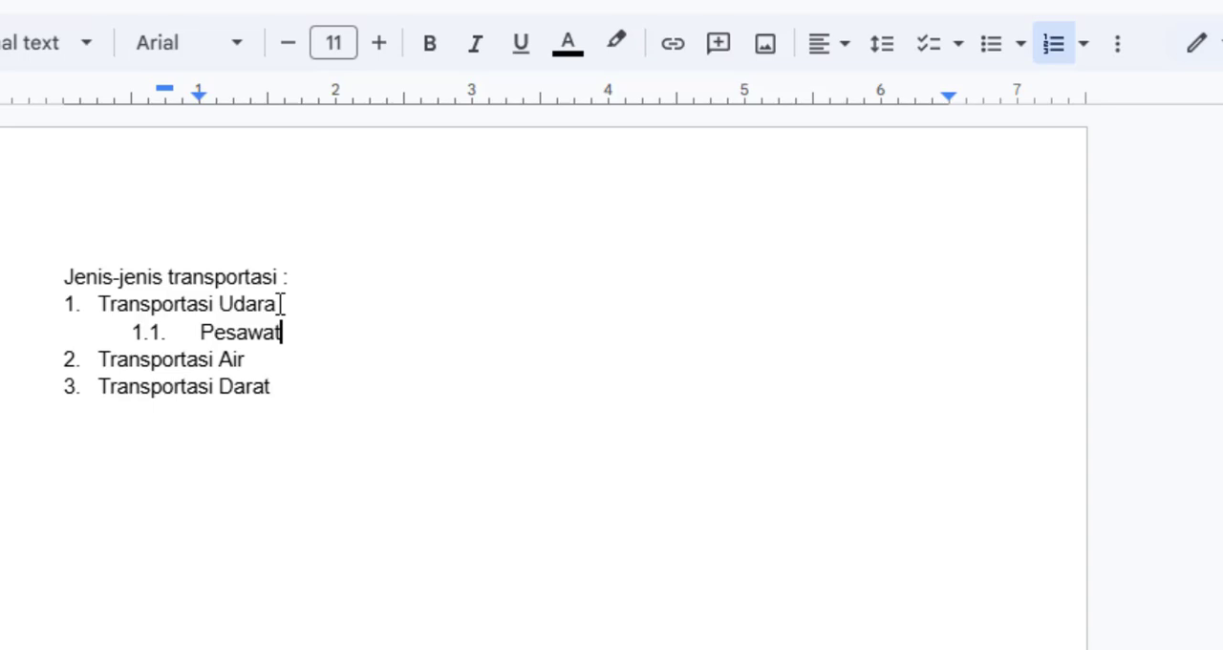
{"action": "key", "text": "Return"}
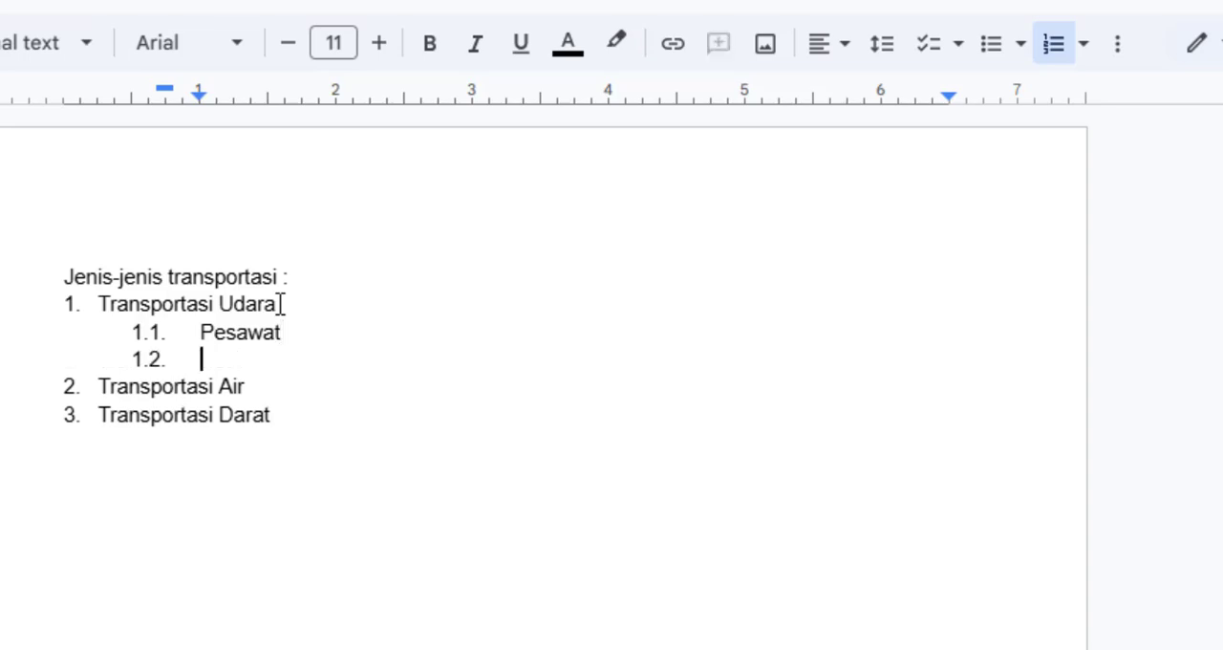
{"action": "type", "text": "Helikop"}
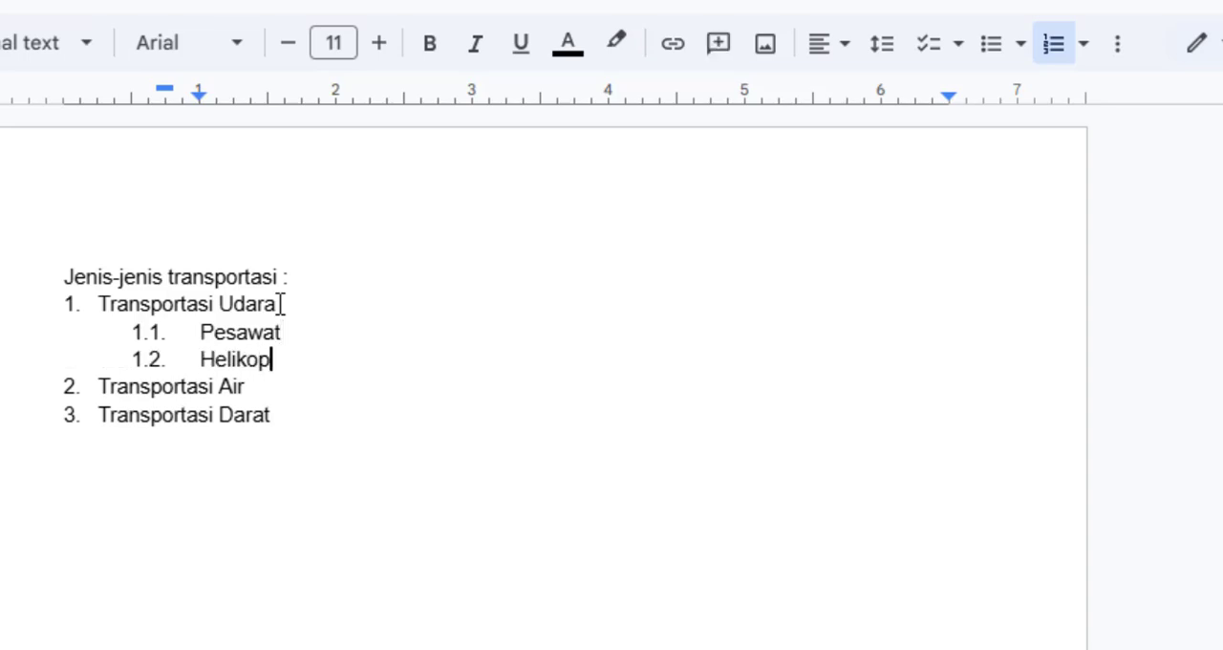
{"action": "type", "text": "ter"}
Step: Reduce the indents of "Pesawat" and "Helikopter" so their numbers align with the parent item's text and their text starts at about 0.63 inch
{"action": "left_click_drag", "start_coordinate": [310, 360], "coordinate": [160, 332]}
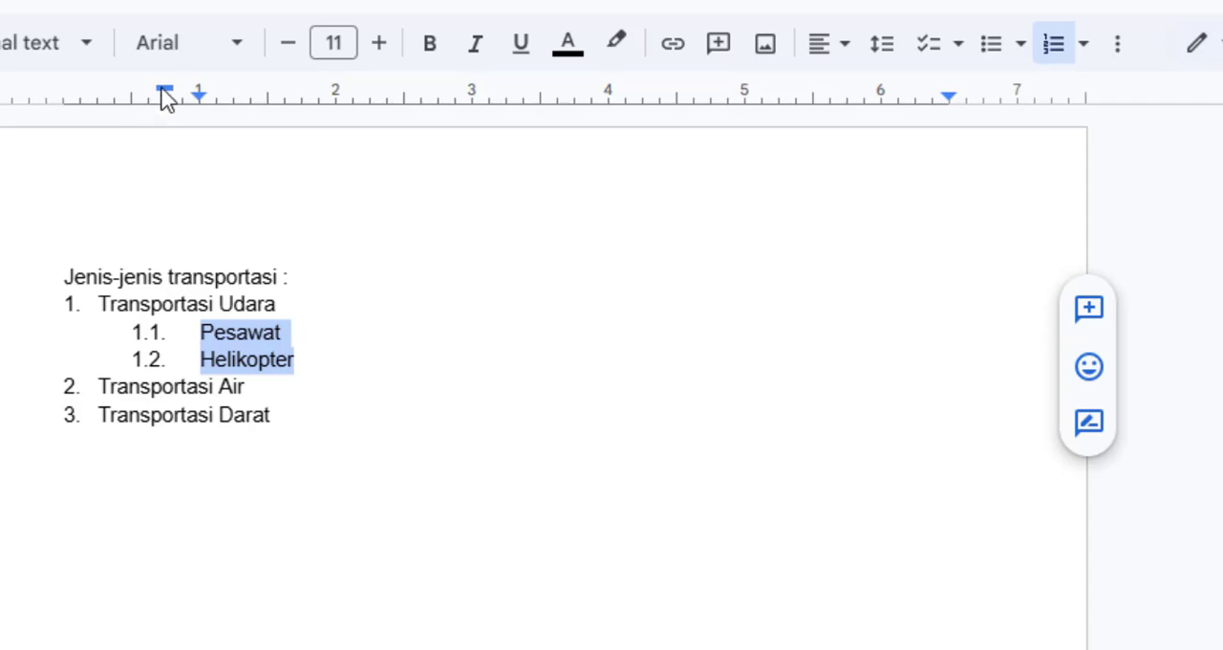
{"action": "left_click_drag", "start_coordinate": [165, 88], "coordinate": [138, 94]}
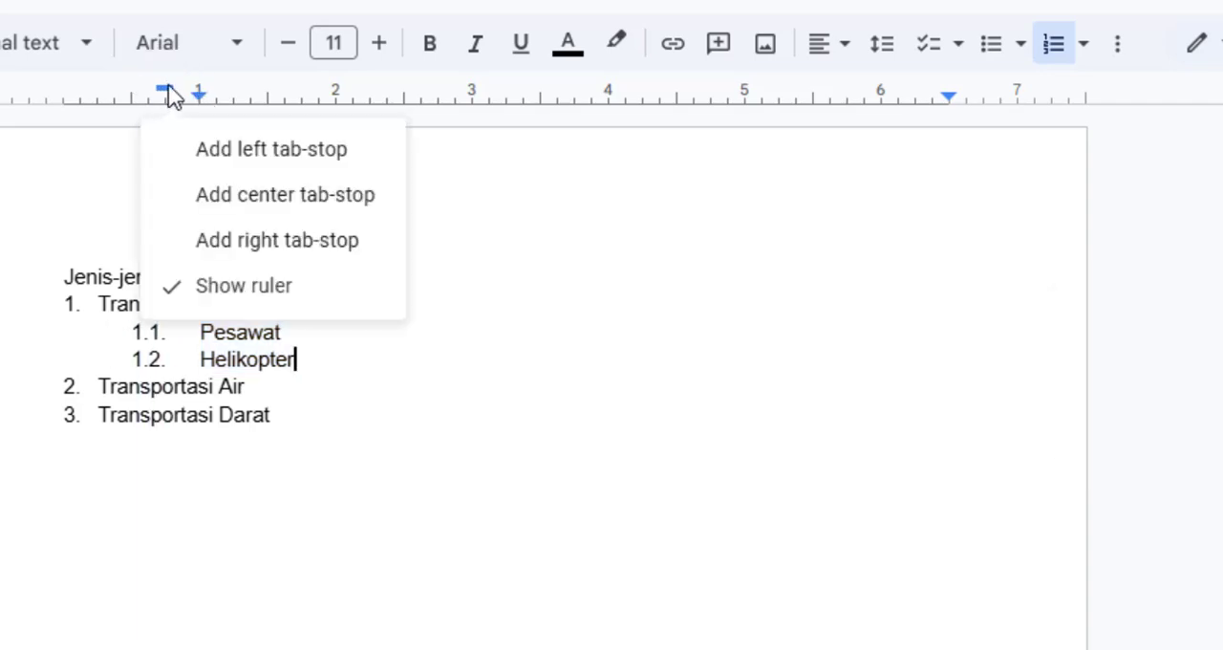
{"action": "left_click_drag", "start_coordinate": [167, 87], "coordinate": [177, 95]}
{"action": "left_click", "coordinate": [197, 332]}
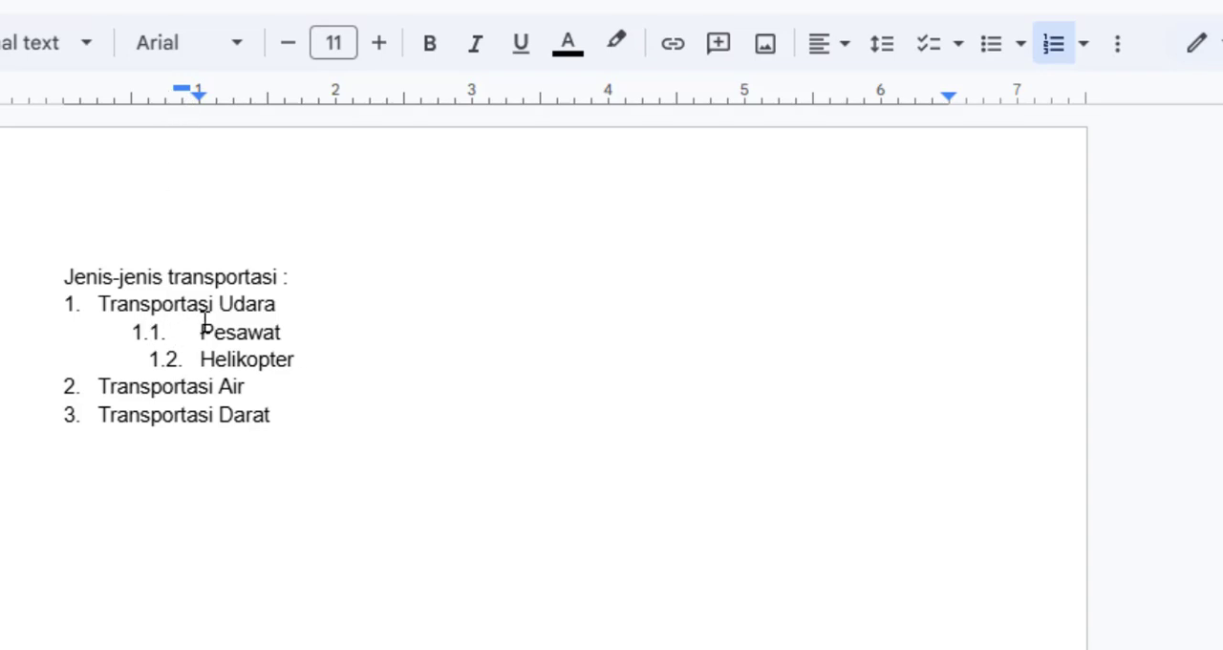
{"action": "left_click", "coordinate": [165, 96]}
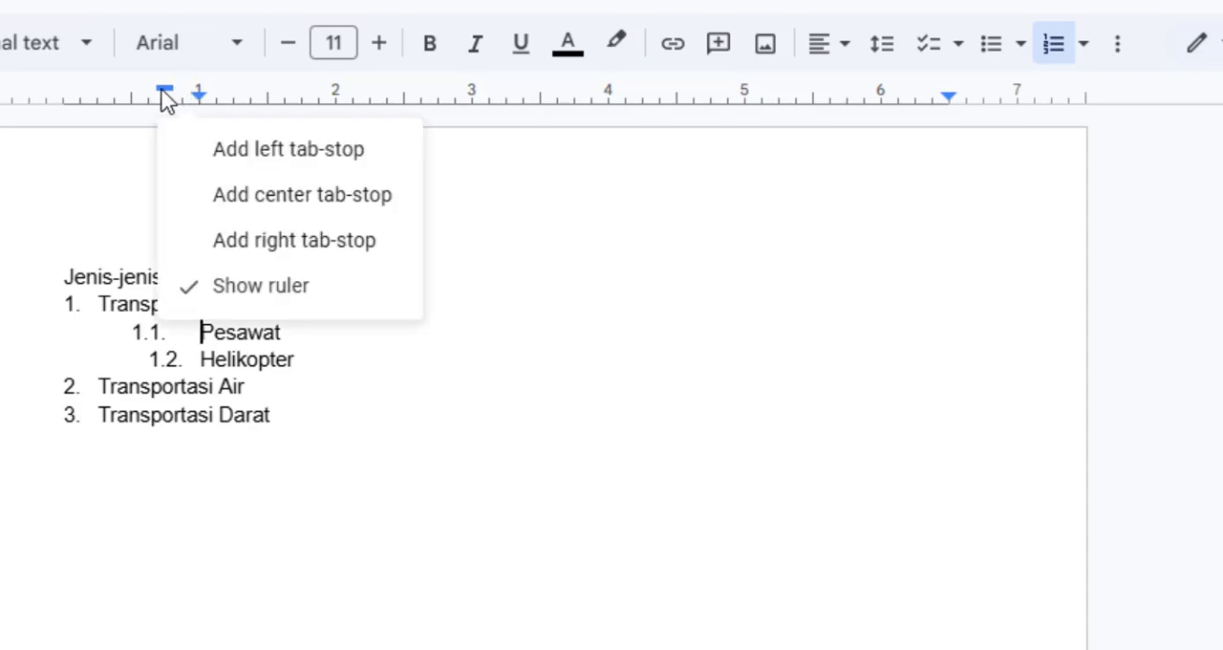
{"action": "left_click_drag", "start_coordinate": [165, 89], "coordinate": [180, 91]}
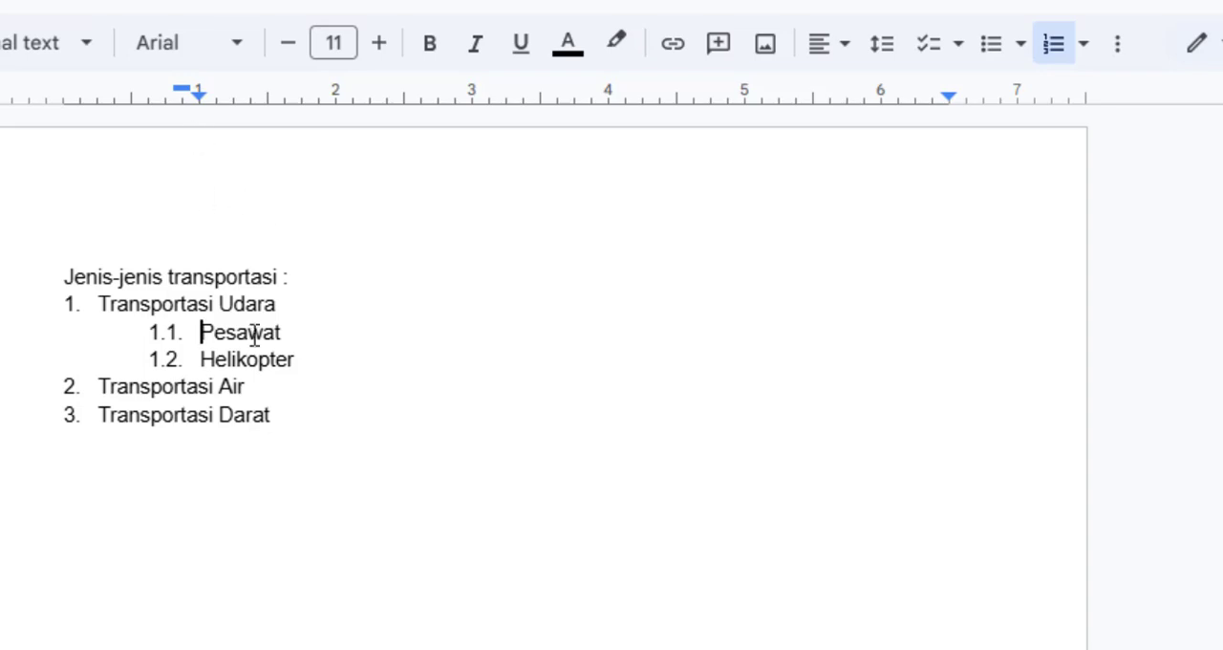
{"action": "left_click_drag", "start_coordinate": [308, 361], "coordinate": [193, 336]}
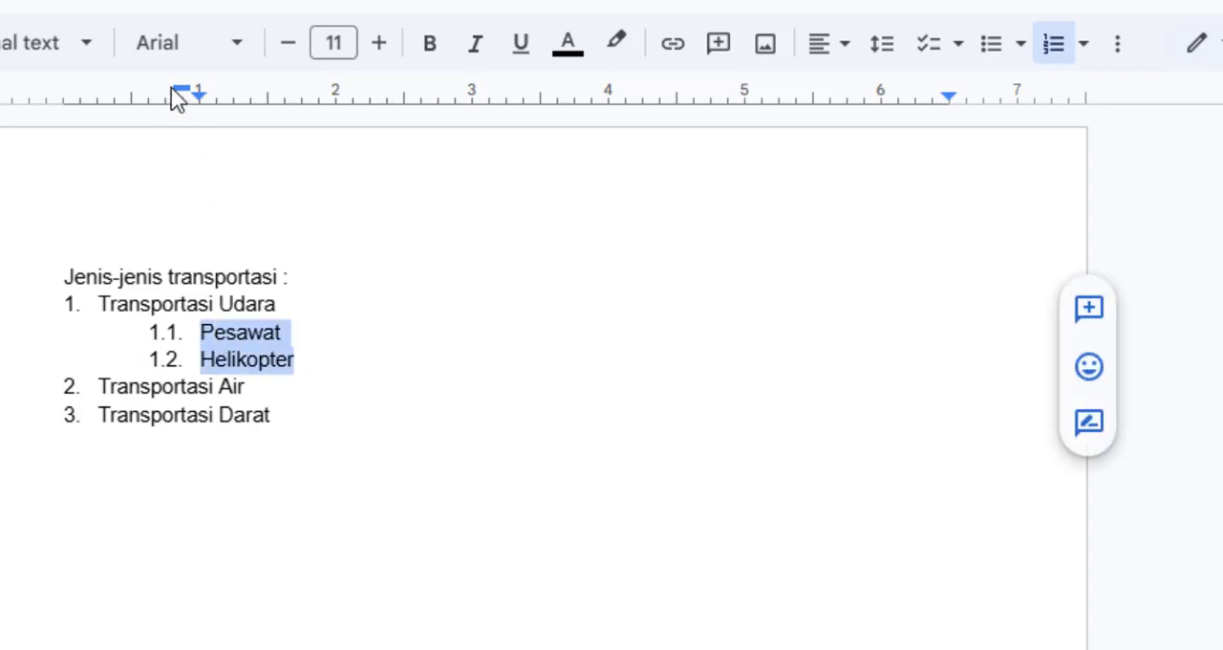
{"action": "left_click_drag", "start_coordinate": [195, 93], "coordinate": [145, 99]}
Step: Add the second-level items "Kapal" and "Getek" under "Transportasi Air"
{"action": "left_click", "coordinate": [381, 379]}
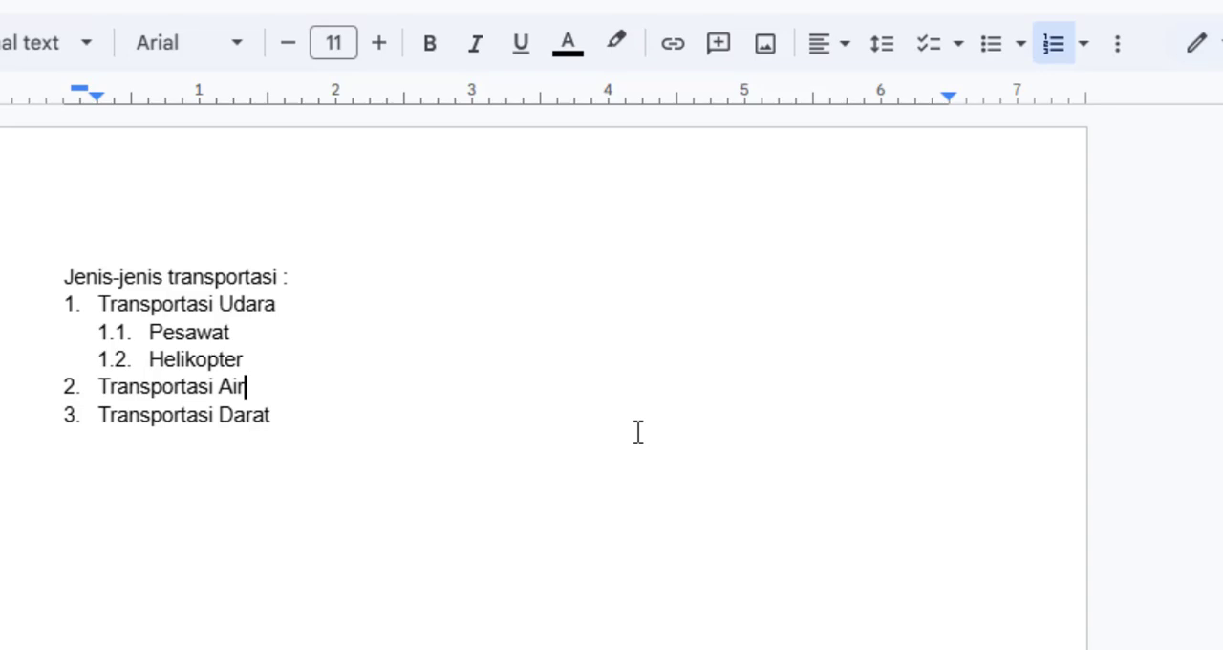
{"action": "key", "text": "Return"}
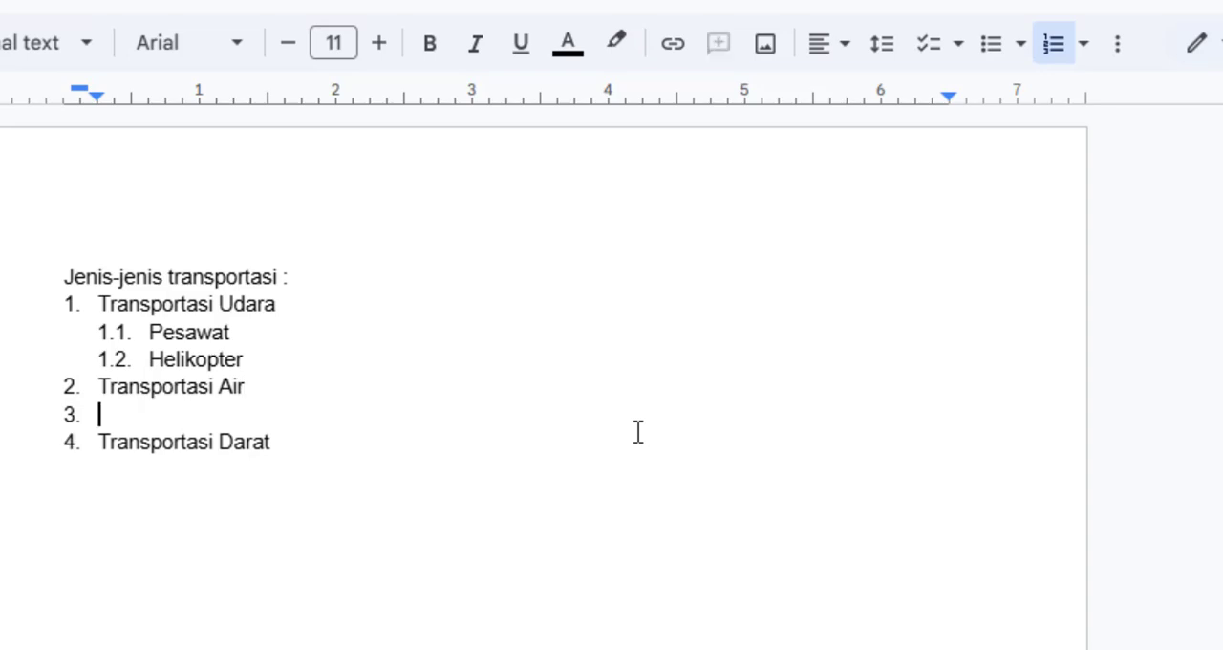
{"action": "key", "text": "Tab"}
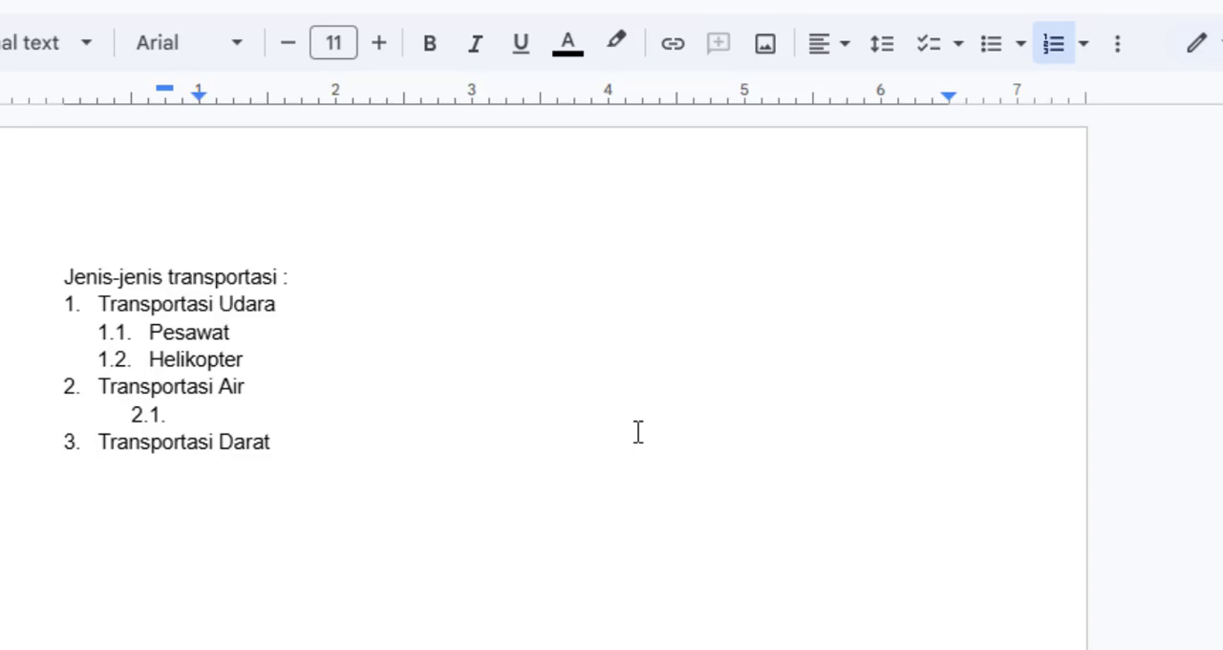
{"action": "type", "text": "Kapal"}
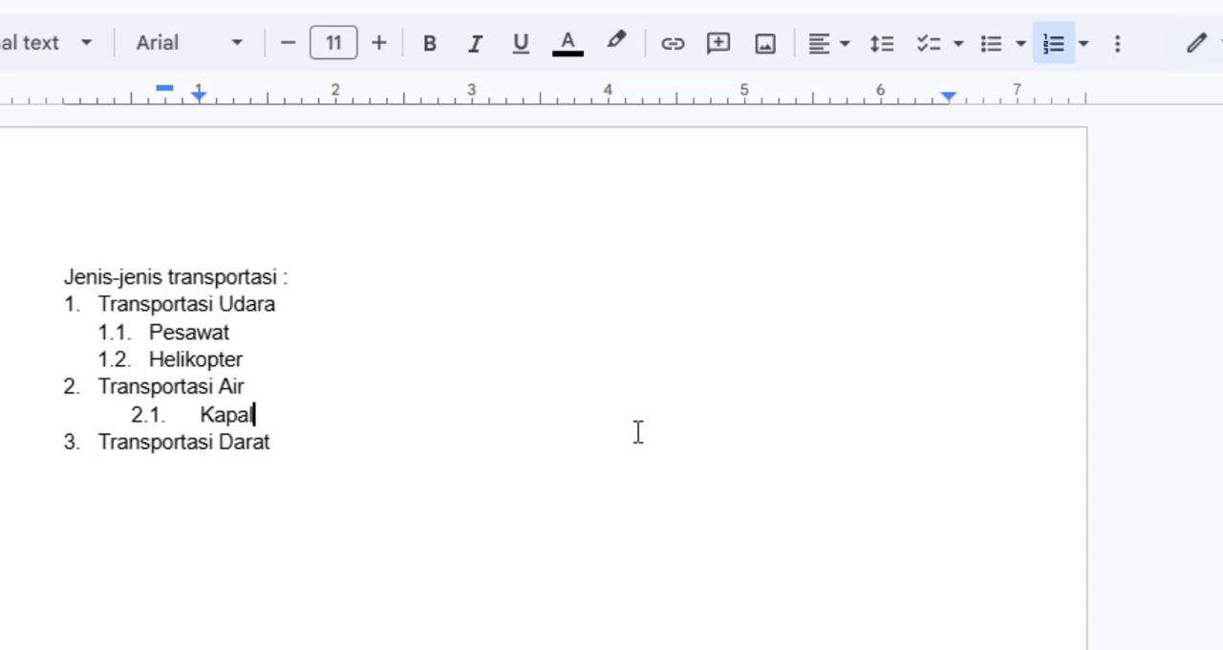
{"action": "key", "text": "Return"}
{"action": "type", "text": "G"}
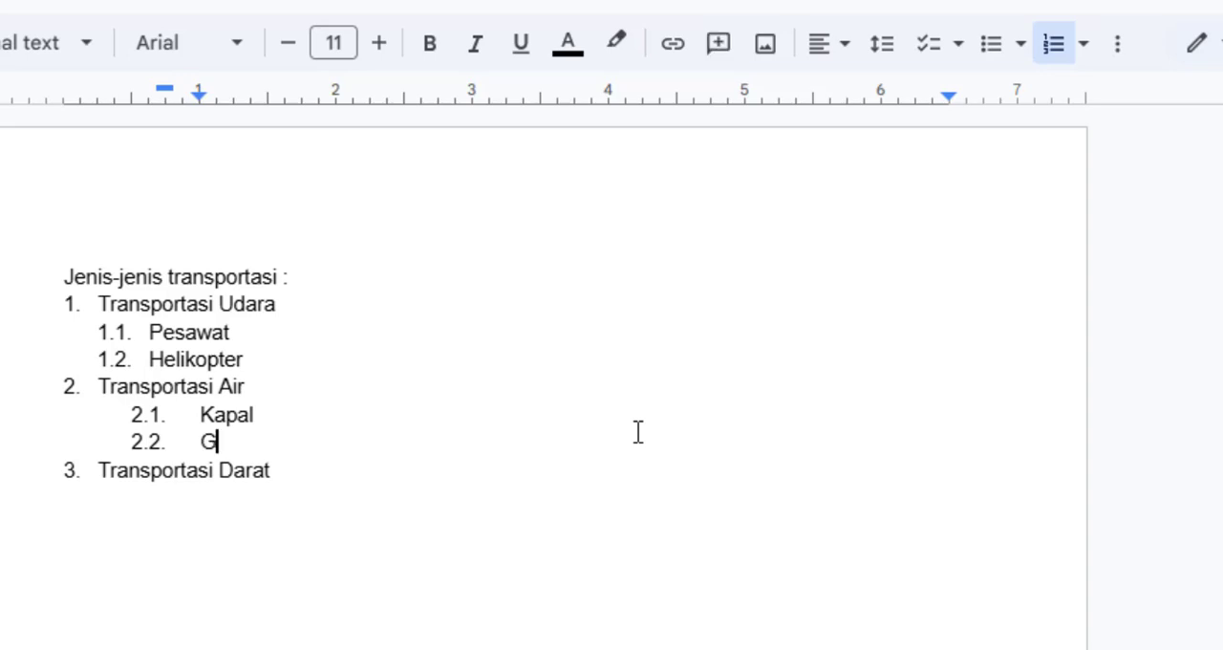
{"action": "type", "text": "etek"}
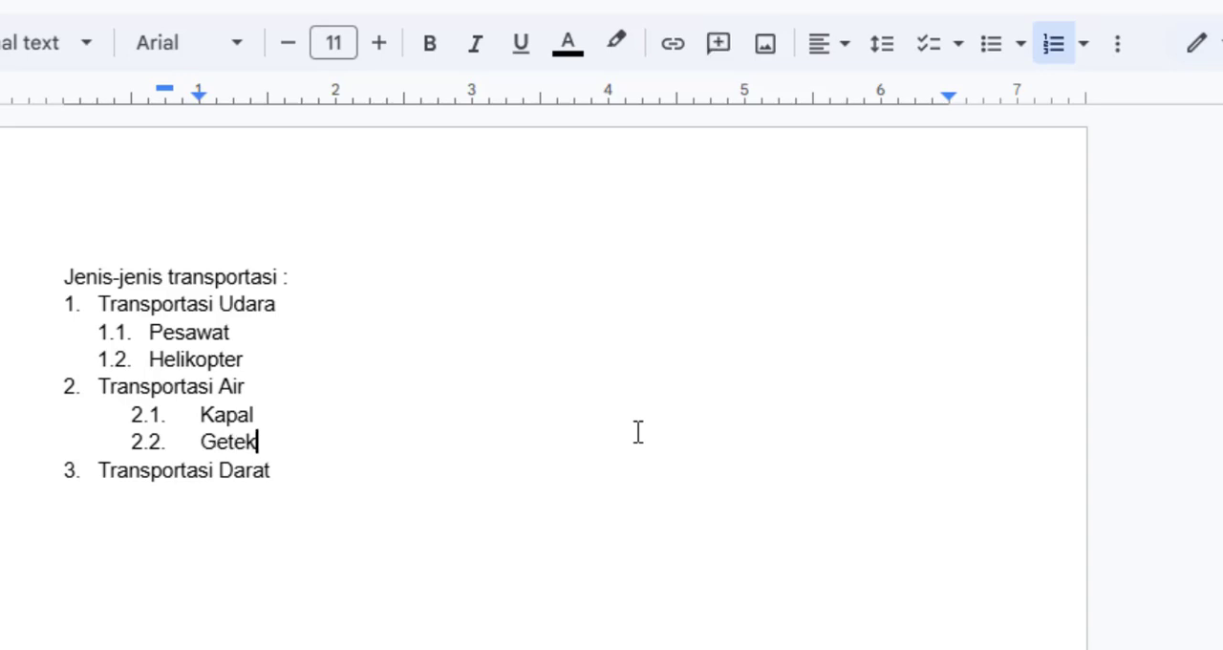
Step: Add the second-level items "Mobil" and "Sepeda motor" under "Transportasi Darat"
{"action": "left_click", "coordinate": [291, 466]}
{"action": "key", "text": "Return"}
{"action": "key", "text": "Tab"}
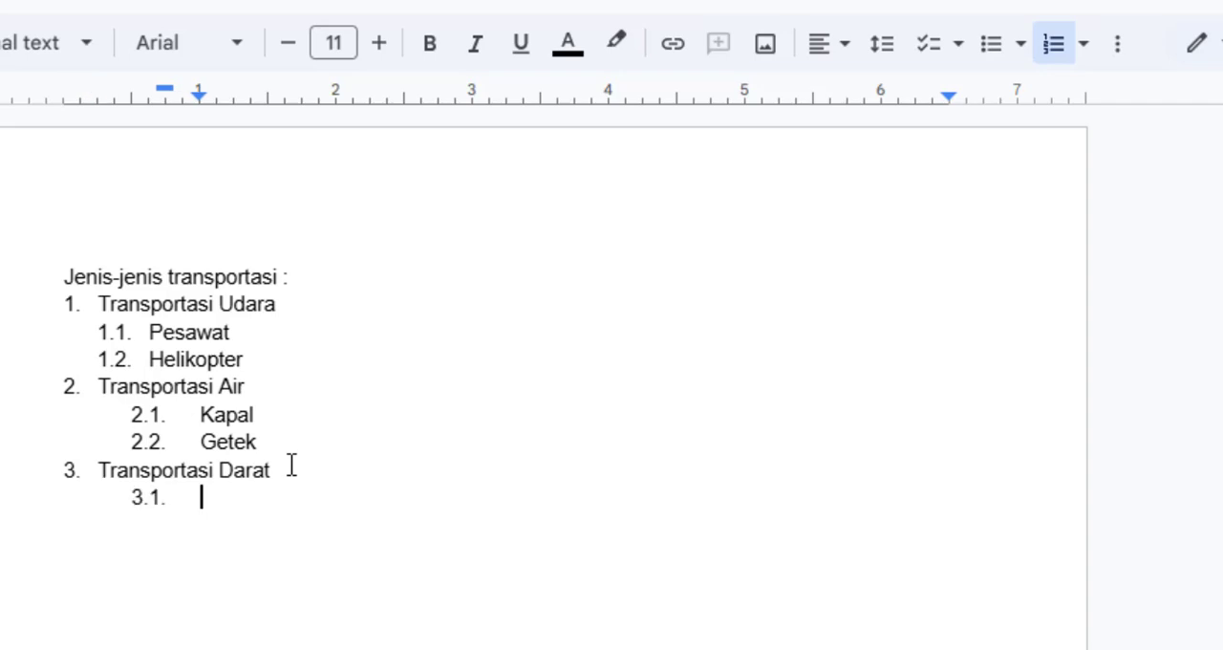
{"action": "type", "text": "Mobil"}
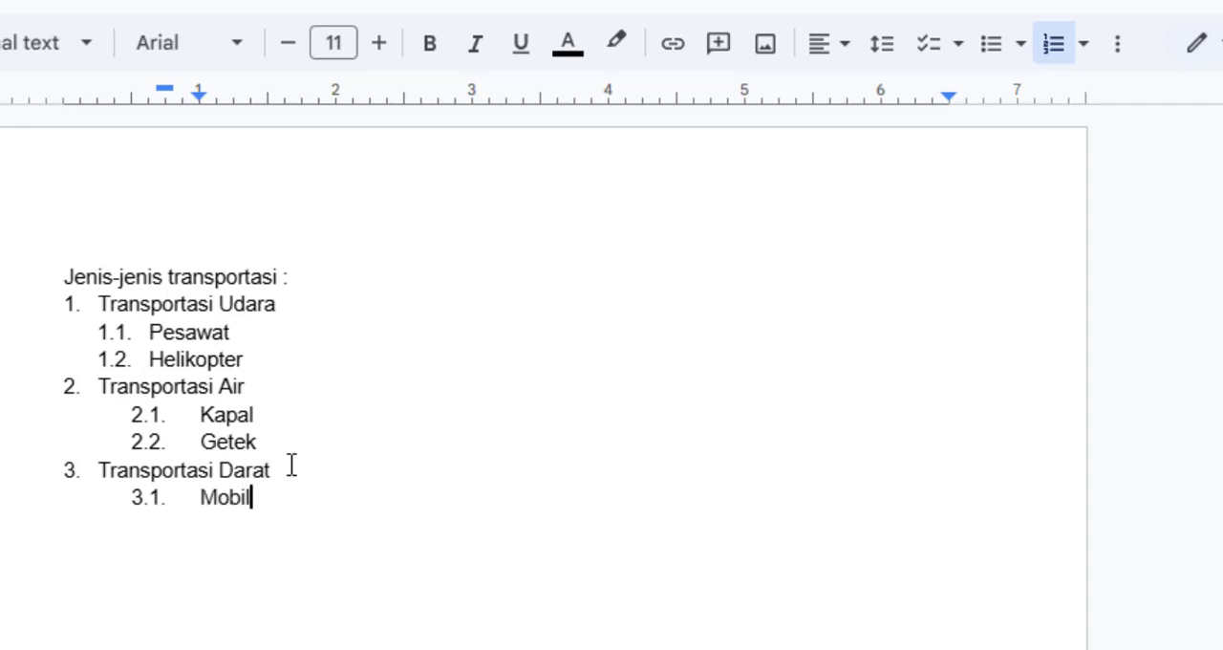
{"action": "key", "text": "Return"}
{"action": "type", "text": "S"}
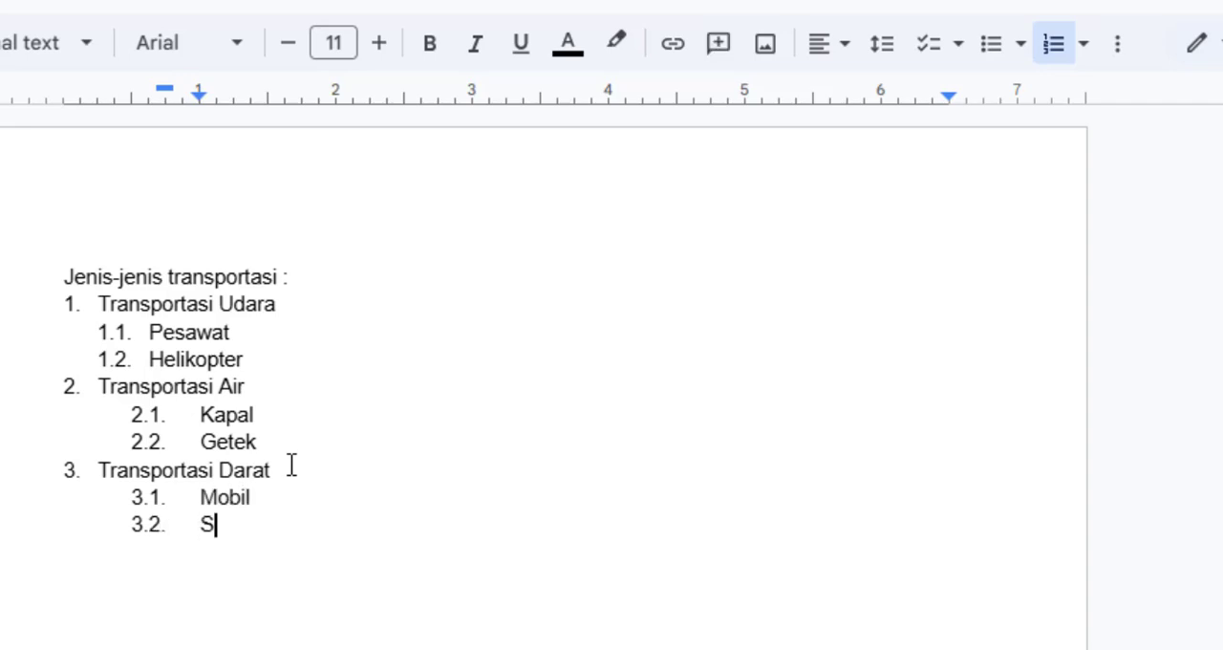
{"action": "type", "text": "epeda motor"}
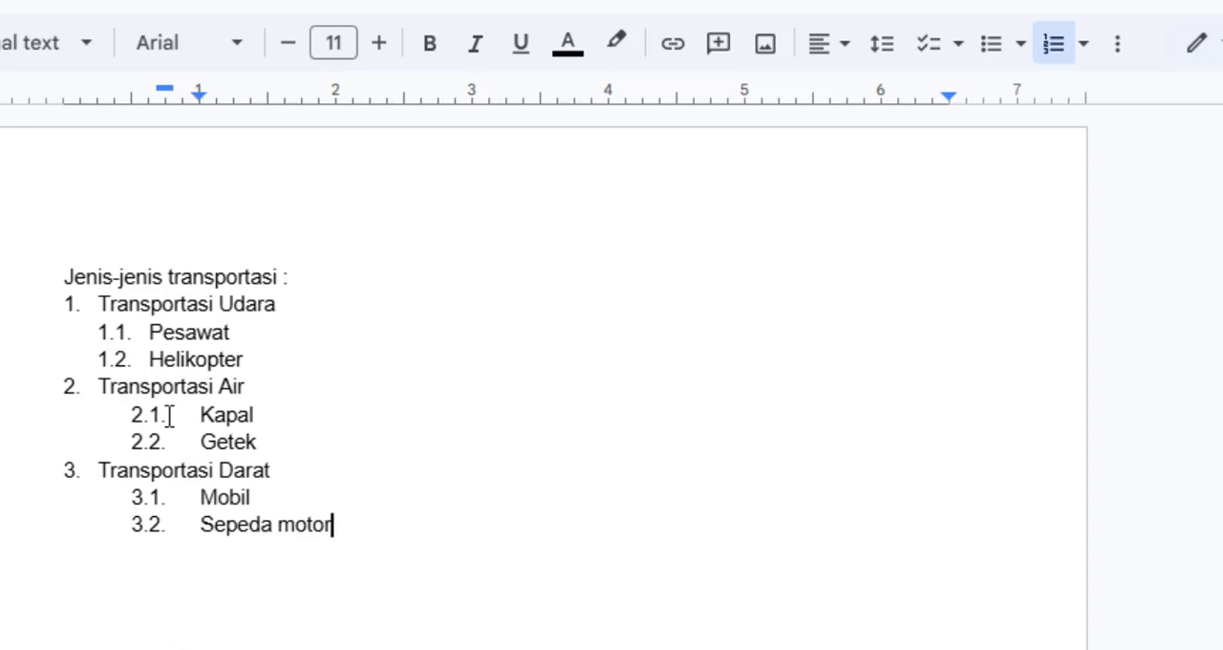
Step: Copy the "Pesawat" item's formatting to "Kapal", "Getek", "Mobil" and "Sepeda motor" with Paint format
{"action": "left_click", "coordinate": [144, 331]}
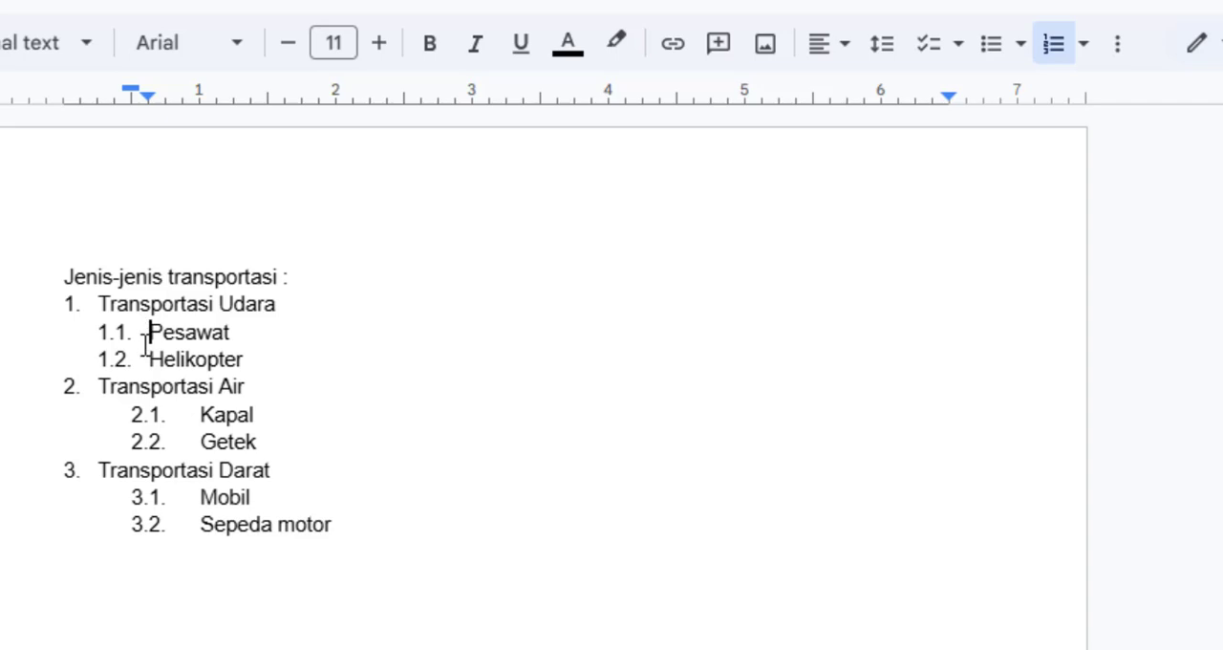
{"action": "key", "text": "Down"}
{"action": "key", "text": "Down"}
{"action": "key", "text": "Down"}
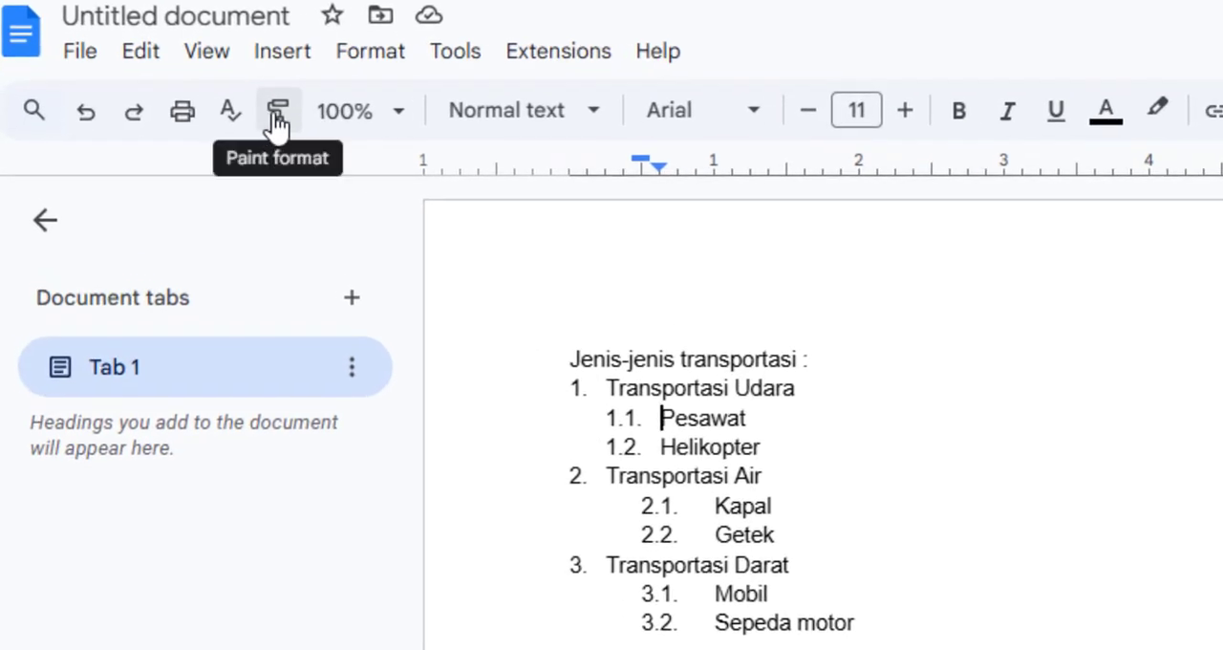
{"action": "left_click", "coordinate": [276, 115]}
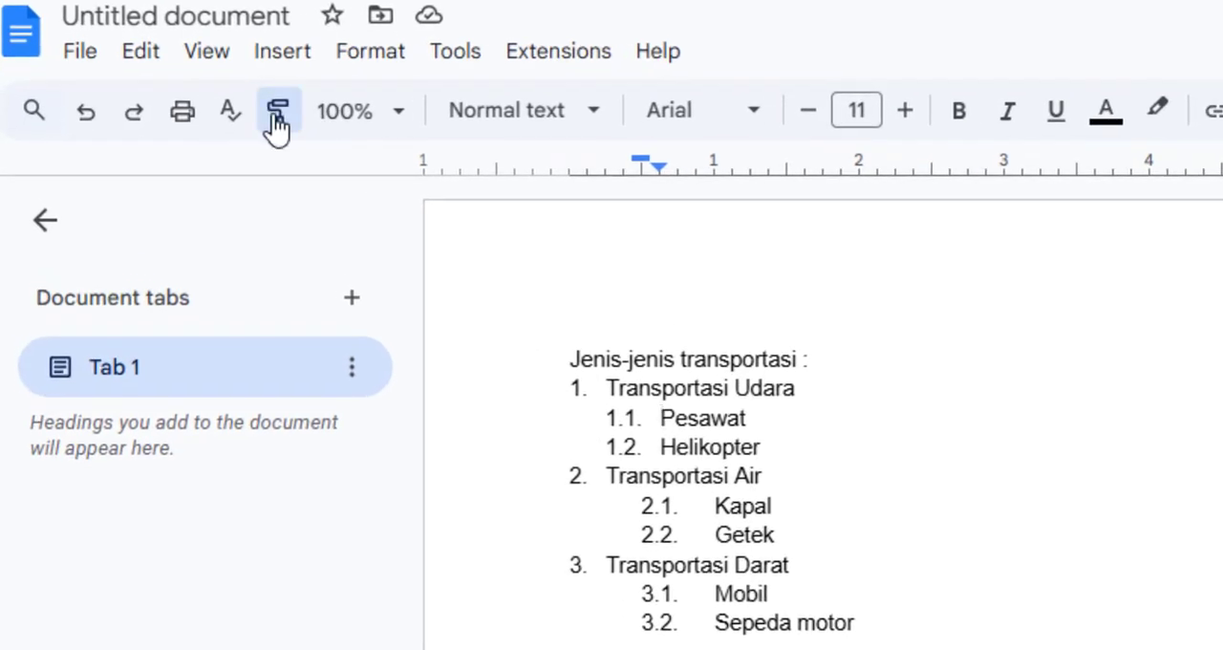
{"action": "left_click", "coordinate": [715, 516]}
{"action": "left_click", "coordinate": [722, 533]}
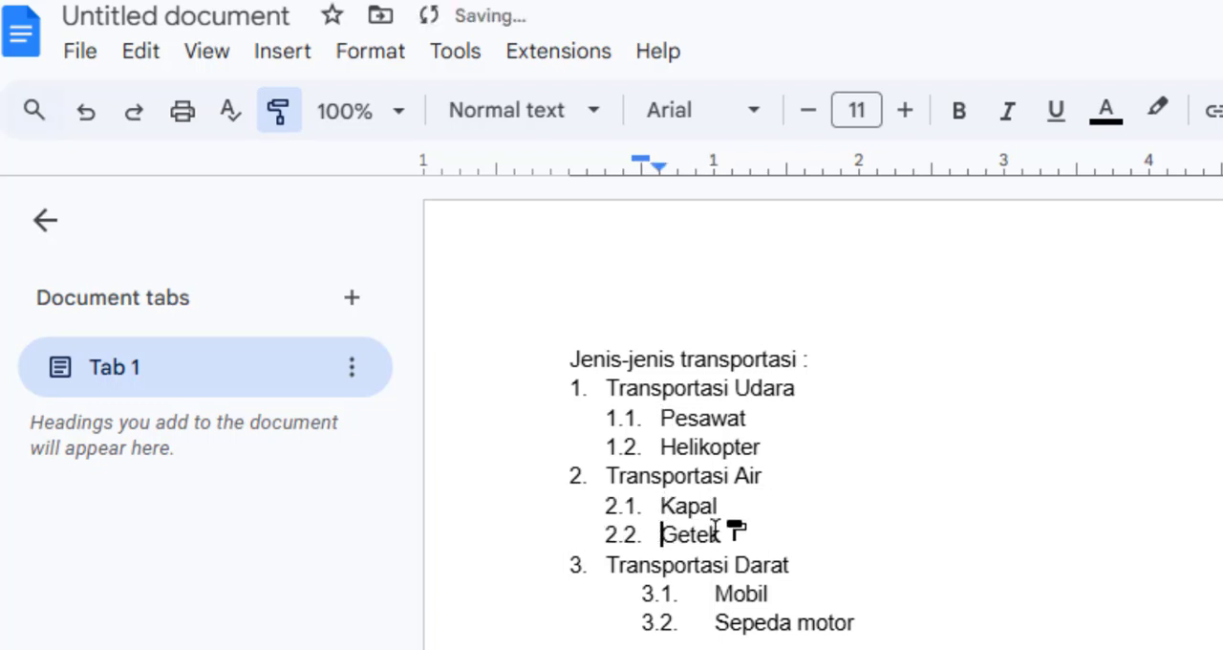
{"action": "left_click", "coordinate": [721, 592]}
{"action": "left_click", "coordinate": [718, 623]}
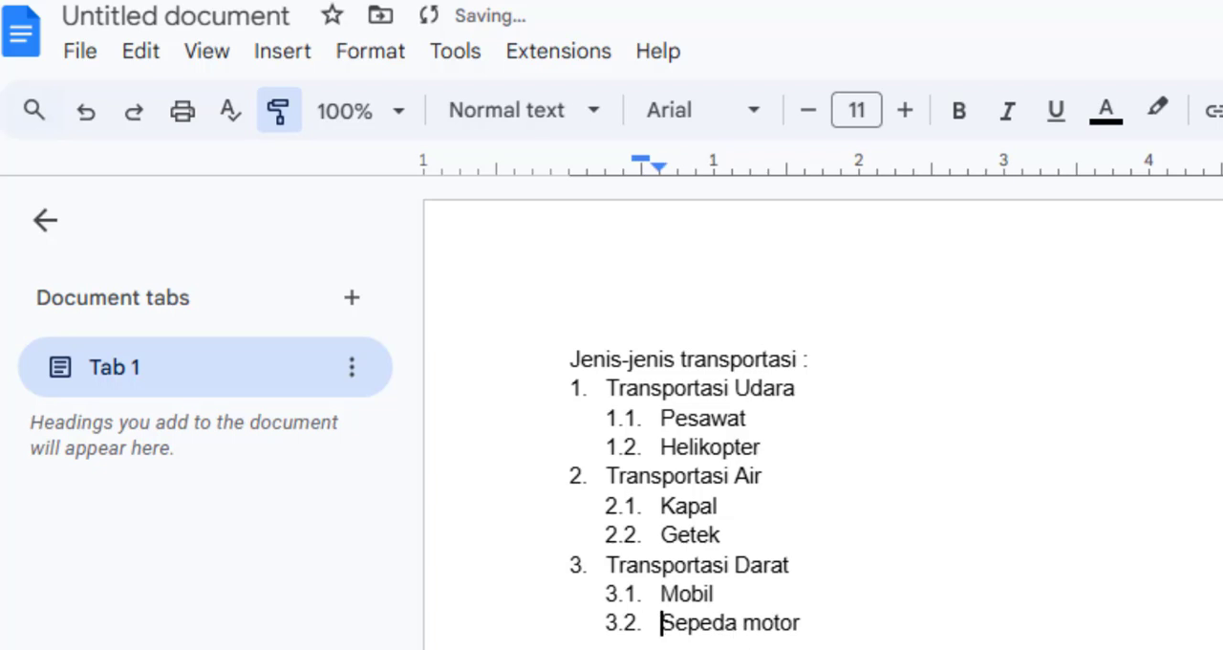
{"action": "left_click", "coordinate": [275, 120]}
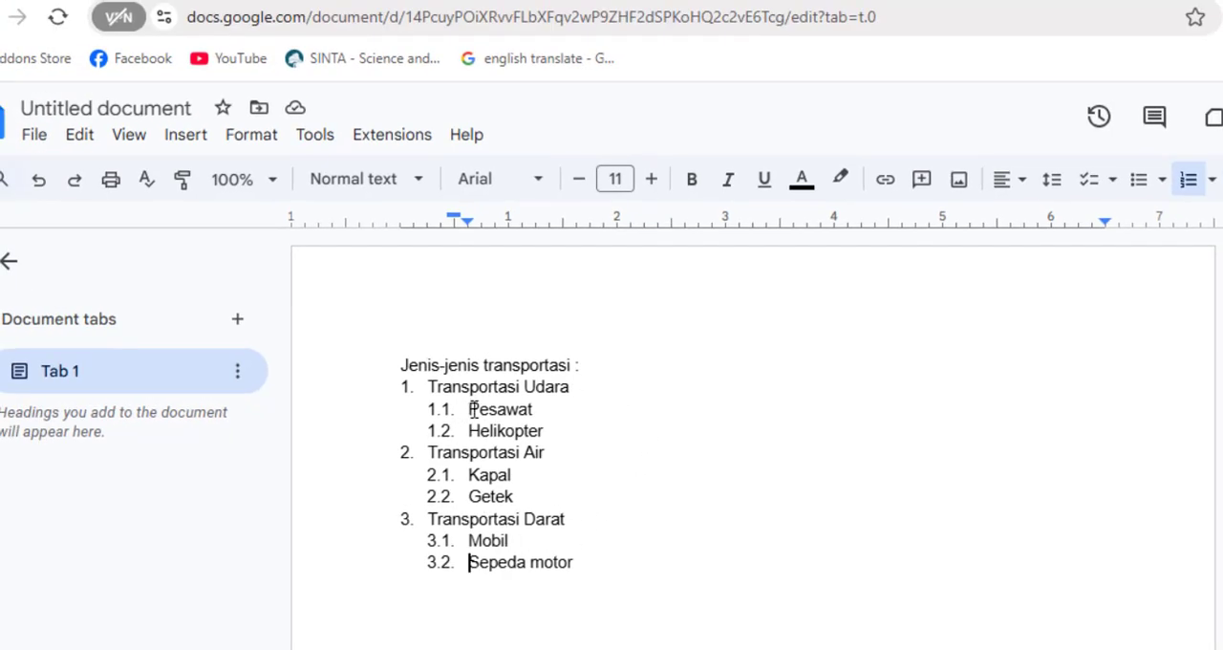
Step: Change the numbering of the second-level items to lowercase letters (a)
{"action": "left_click", "coordinate": [252, 137]}
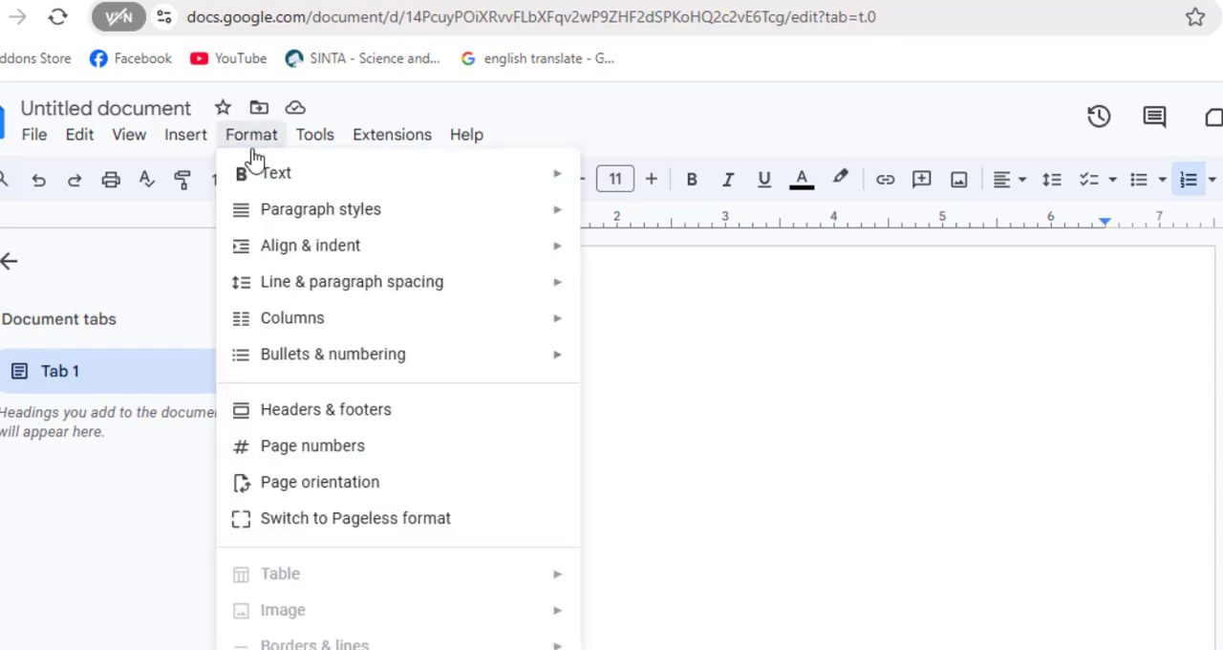
{"action": "mouse_move", "coordinate": [301, 358]}
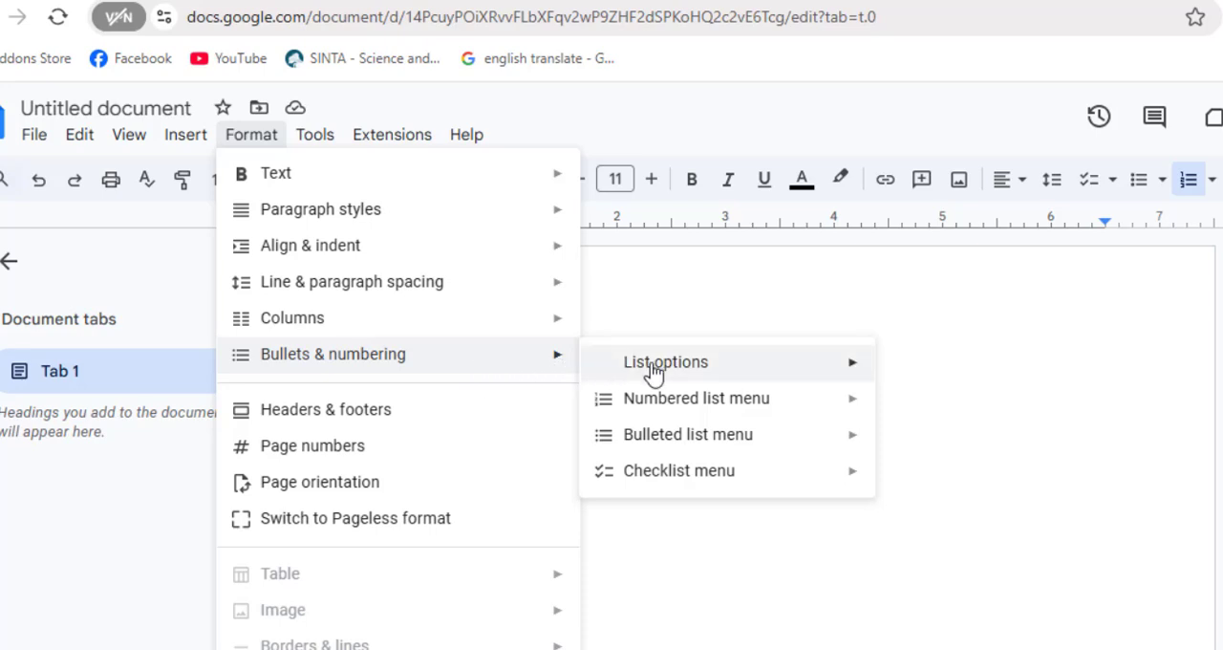
{"action": "mouse_move", "coordinate": [683, 369]}
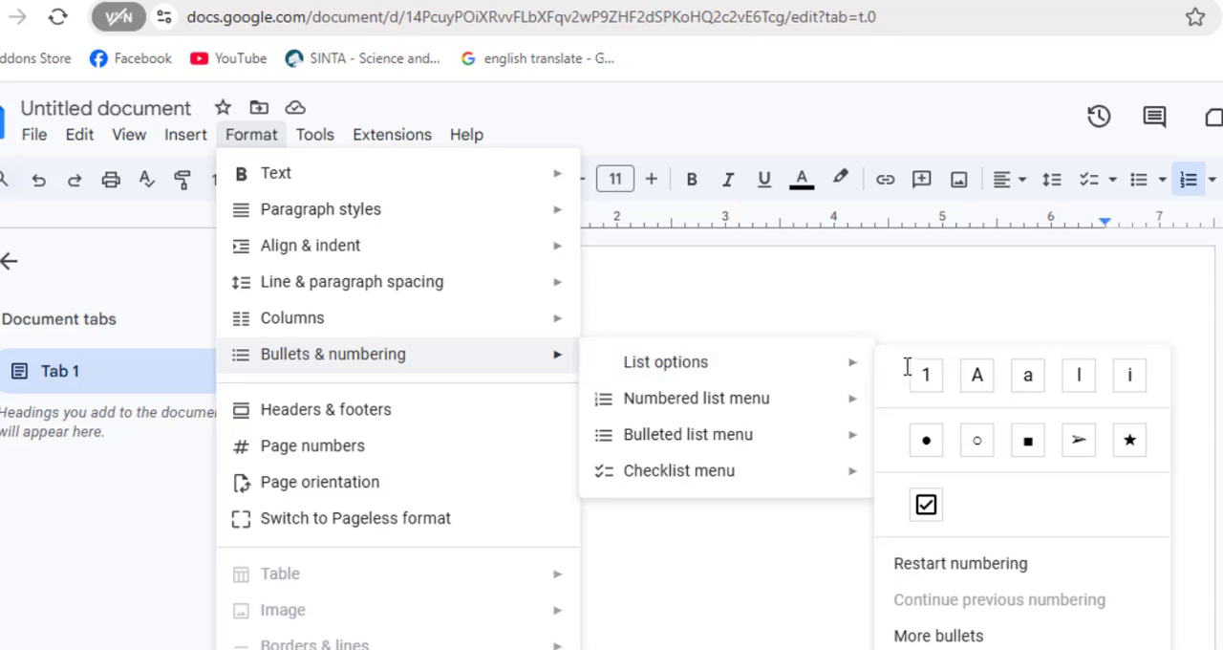
{"action": "mouse_move", "coordinate": [865, 373]}
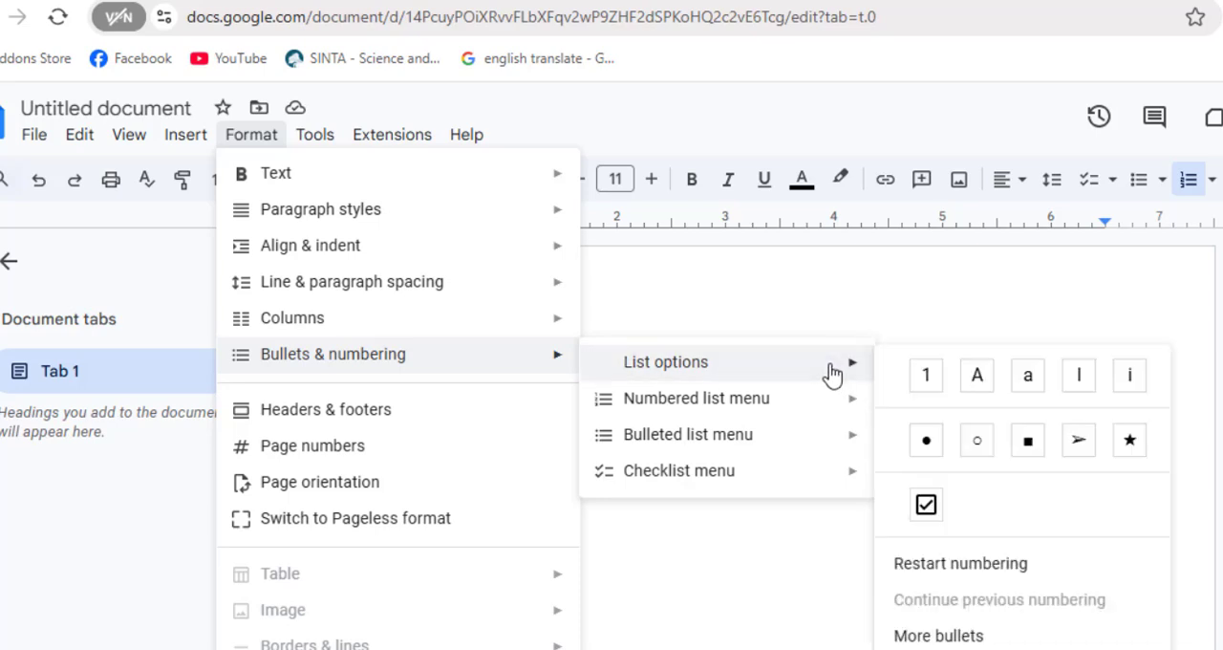
{"action": "left_click", "coordinate": [1028, 380]}
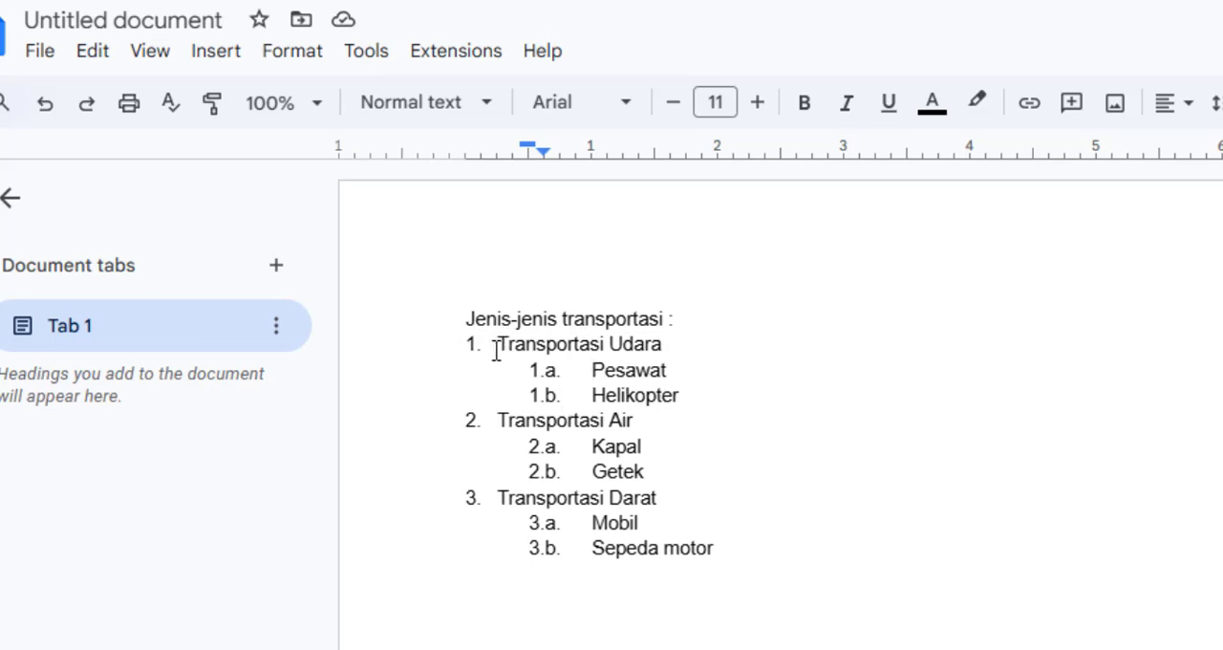
Step: Change the numbering of the first-level transport items to uppercase letters (A)
{"action": "left_click", "coordinate": [498, 342]}
{"action": "left_click", "coordinate": [291, 55]}
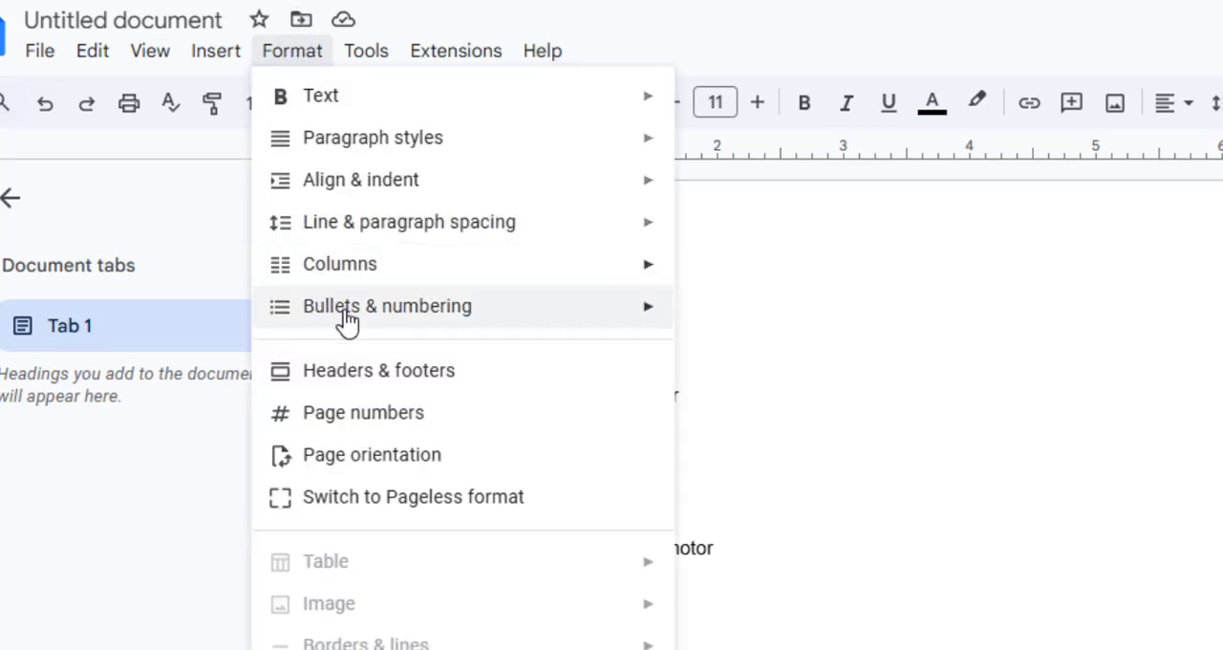
{"action": "mouse_move", "coordinate": [538, 319]}
{"action": "mouse_move", "coordinate": [792, 322]}
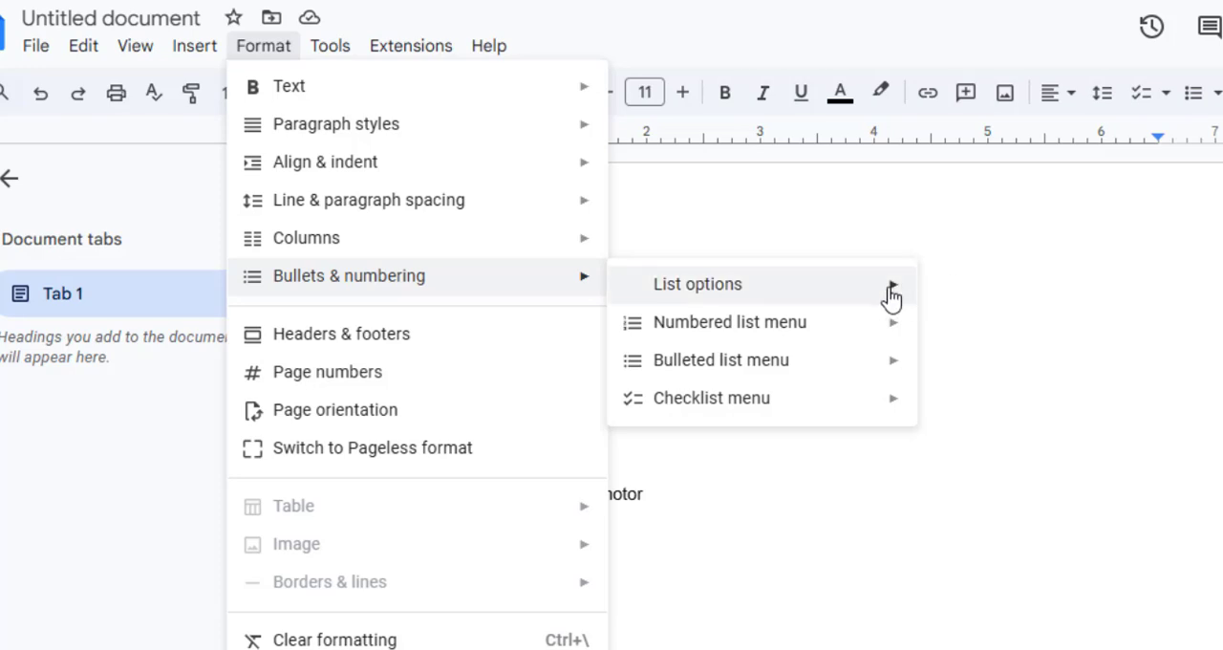
{"action": "left_click", "coordinate": [1020, 302]}
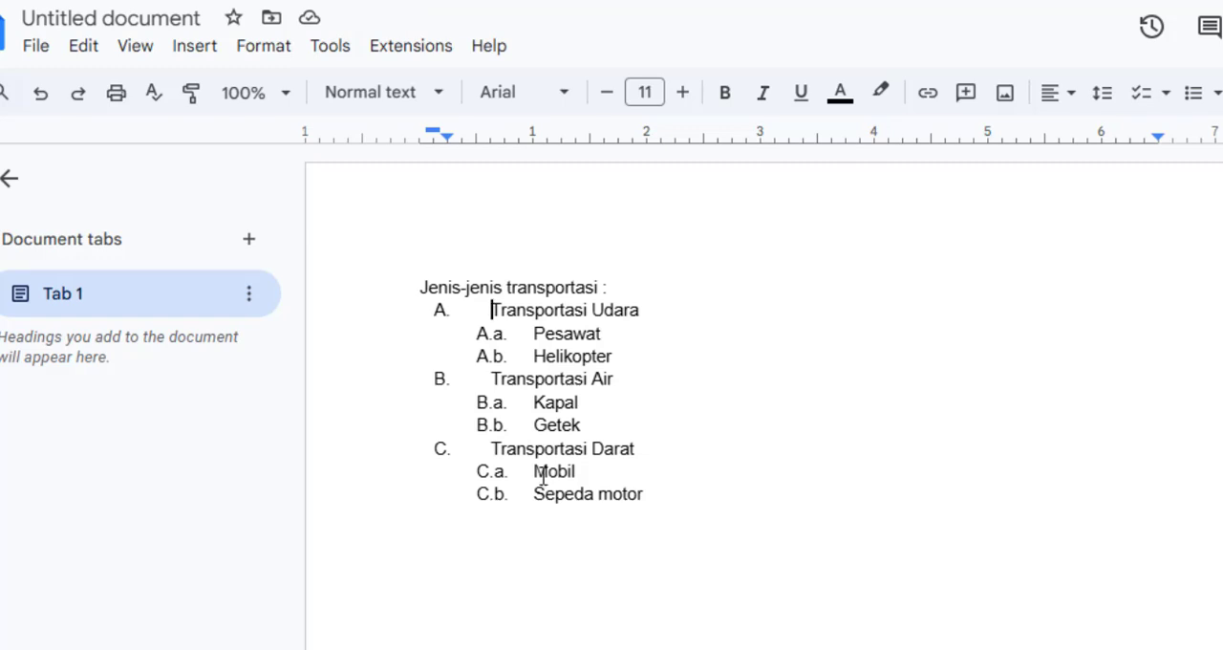
Step: Restart the first-level numbering at D from the "Transportasi Darat" item
{"action": "left_click", "coordinate": [482, 446]}
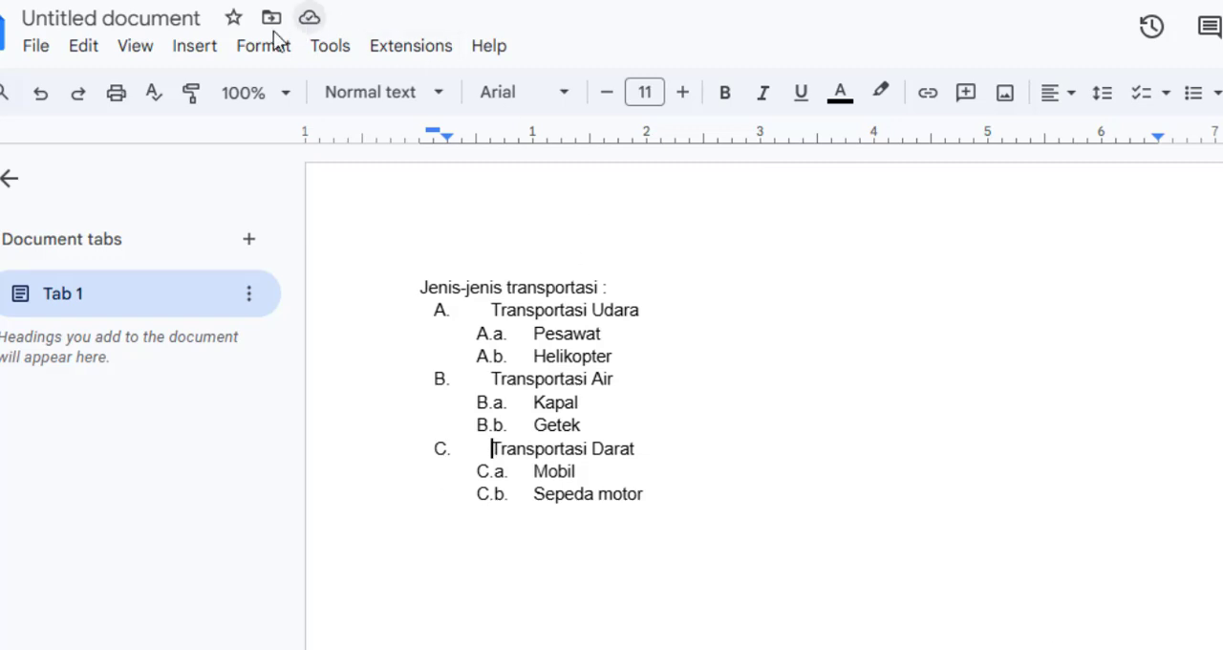
{"action": "left_click", "coordinate": [268, 59]}
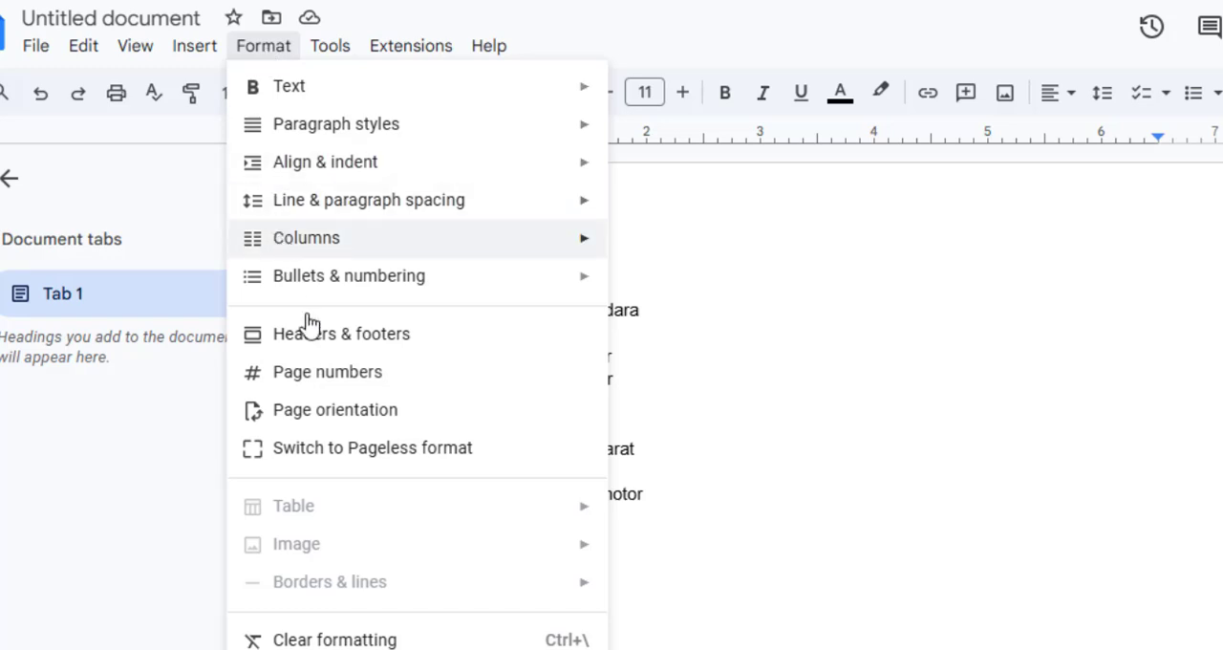
{"action": "mouse_move", "coordinate": [373, 287]}
{"action": "mouse_move", "coordinate": [646, 298]}
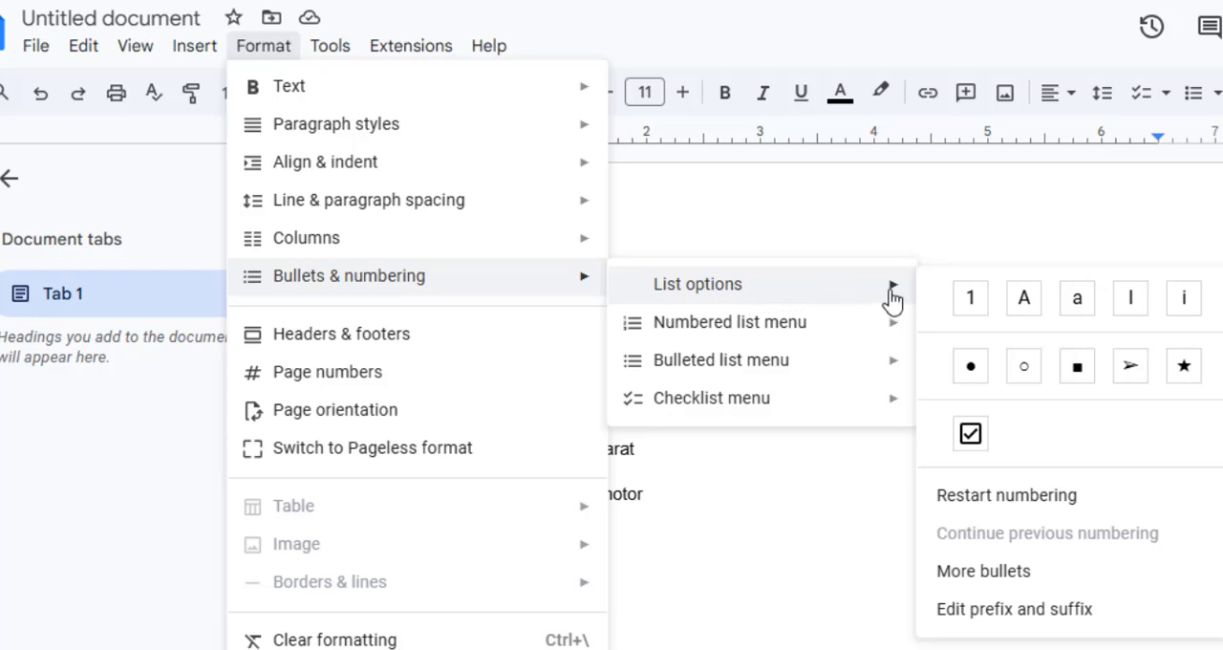
{"action": "left_click", "coordinate": [979, 501]}
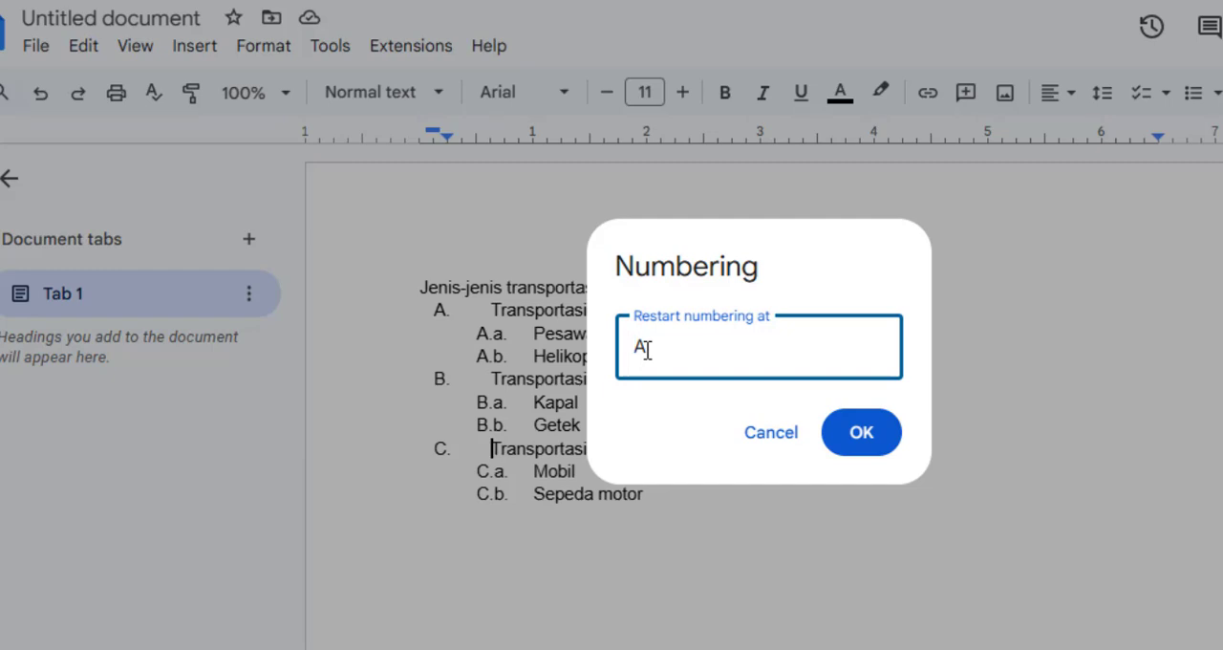
{"action": "left_click_drag", "start_coordinate": [646, 350], "coordinate": [625, 348]}
{"action": "type", "text": "D"}
{"action": "left_click", "coordinate": [865, 435]}
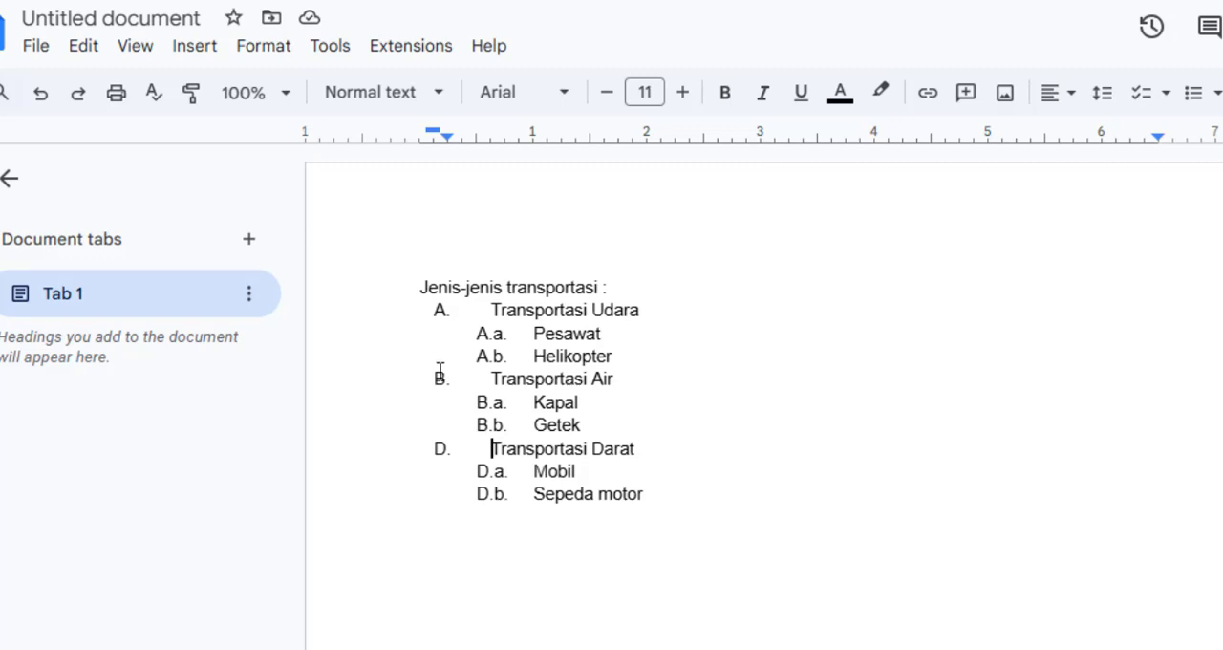
{"action": "left_click", "coordinate": [297, 50]}
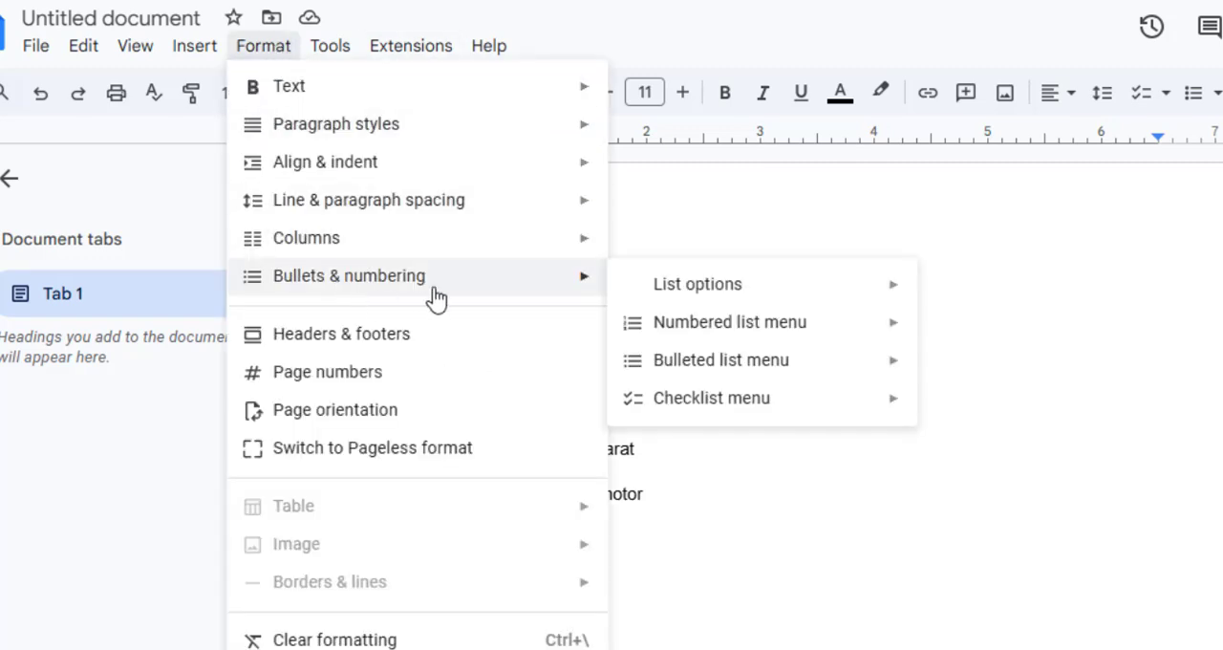
{"action": "mouse_move", "coordinate": [743, 300]}
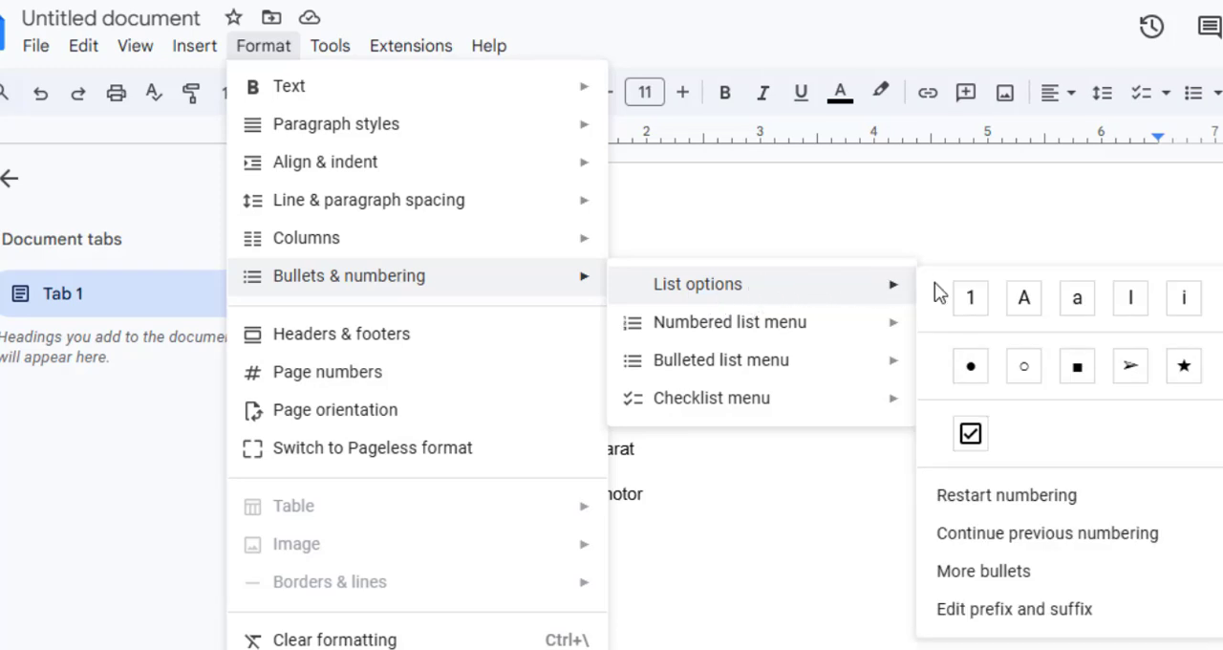
{"action": "left_click", "coordinate": [998, 512]}
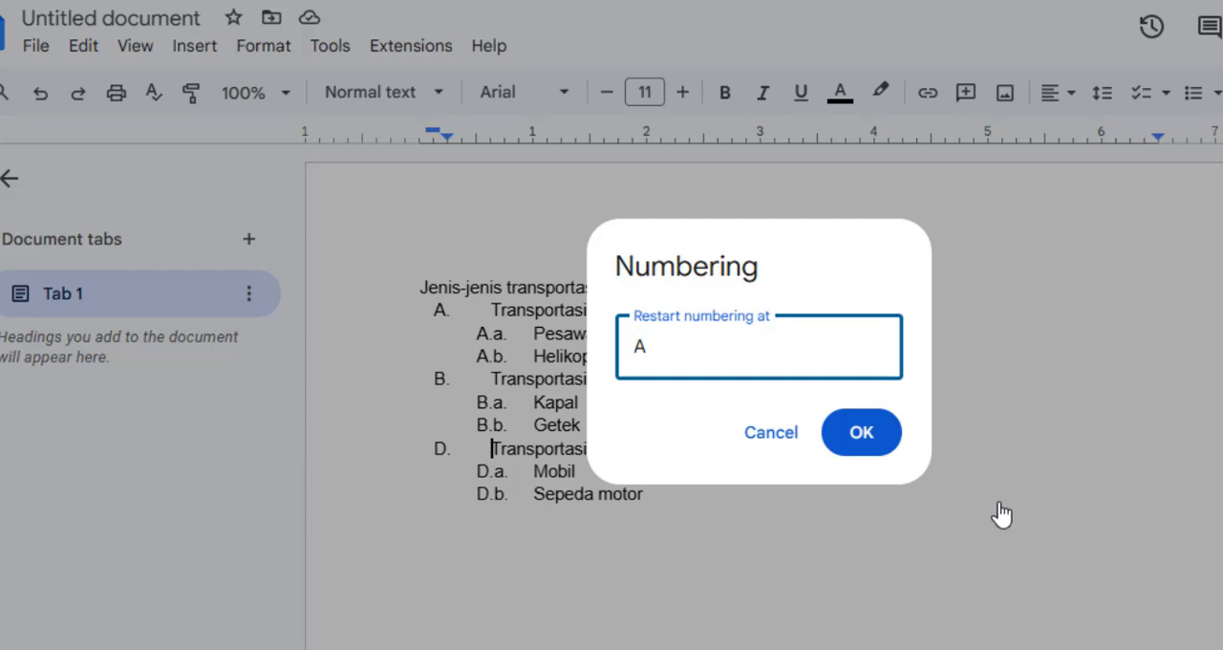
{"action": "left_click", "coordinate": [770, 442]}
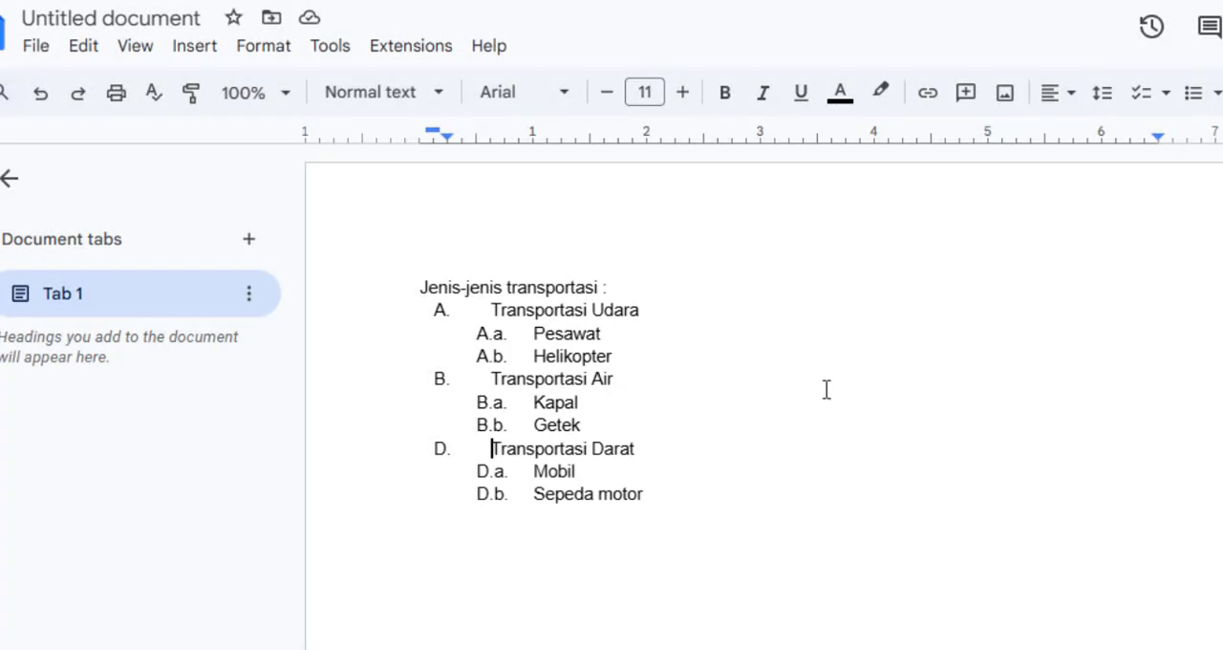